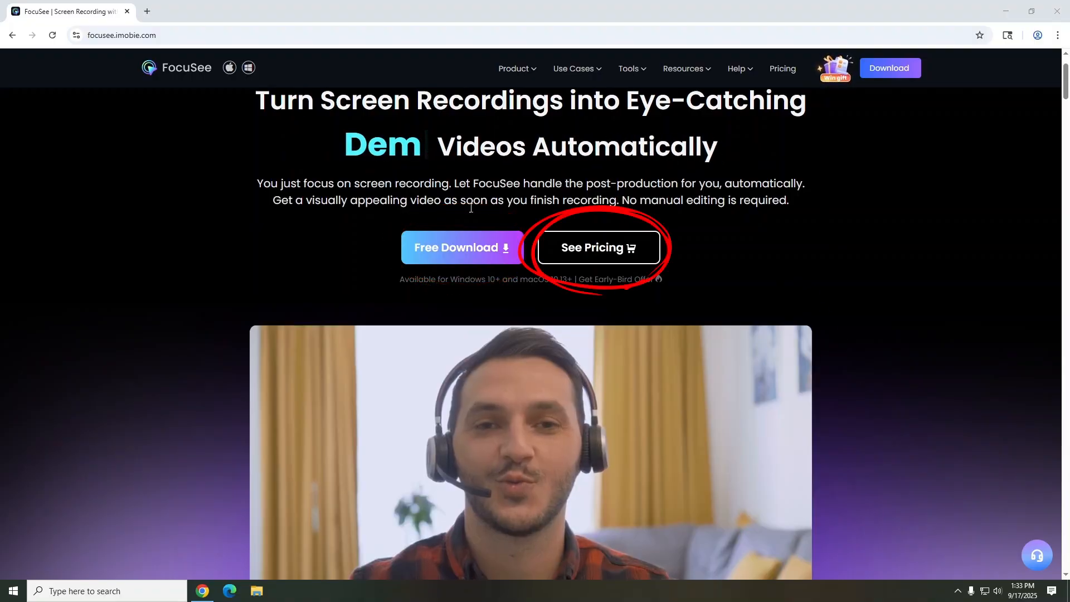
Download the free FocuSee setup file from its website and install the program
{"action": "left_click", "coordinate": [460, 255]}
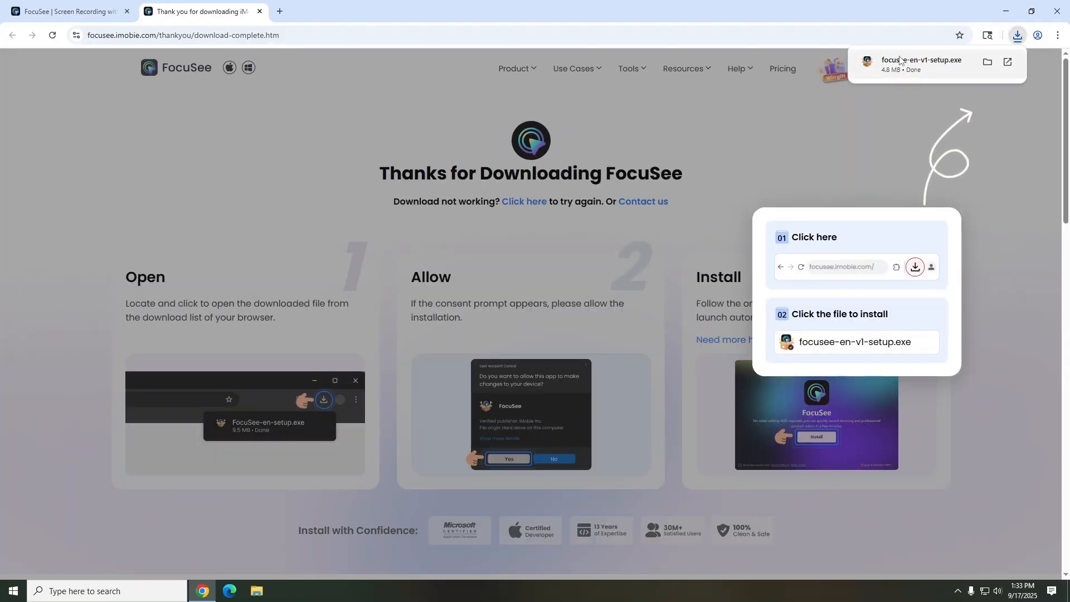
{"action": "left_click", "coordinate": [900, 65]}
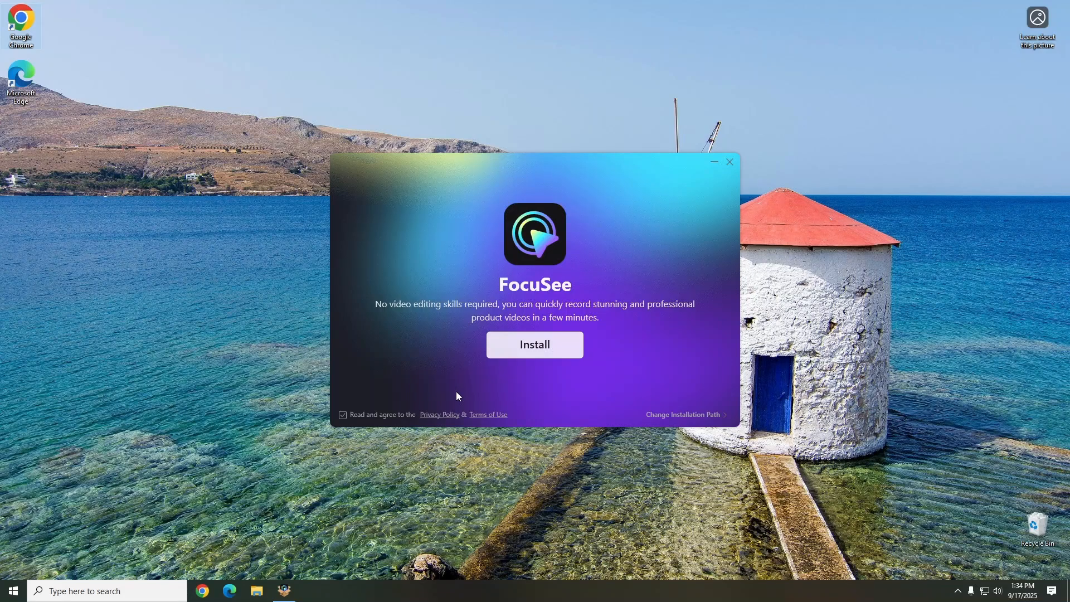
{"action": "left_click", "coordinate": [557, 343]}
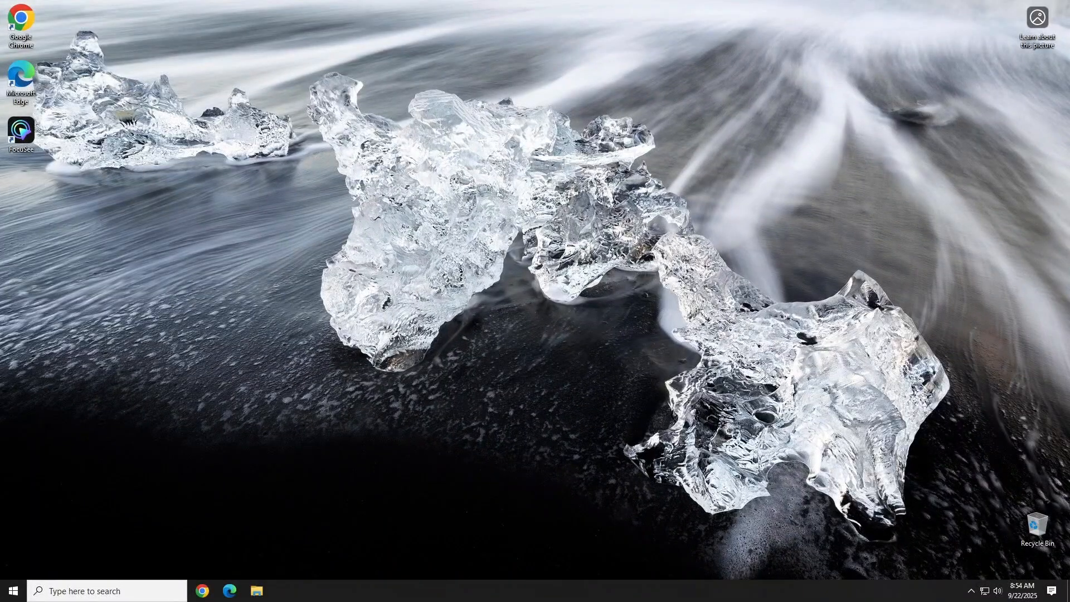
Launch FocuSee from the desktop and start a recording in Full Screen mode
{"action": "double_click", "coordinate": [39, 138]}
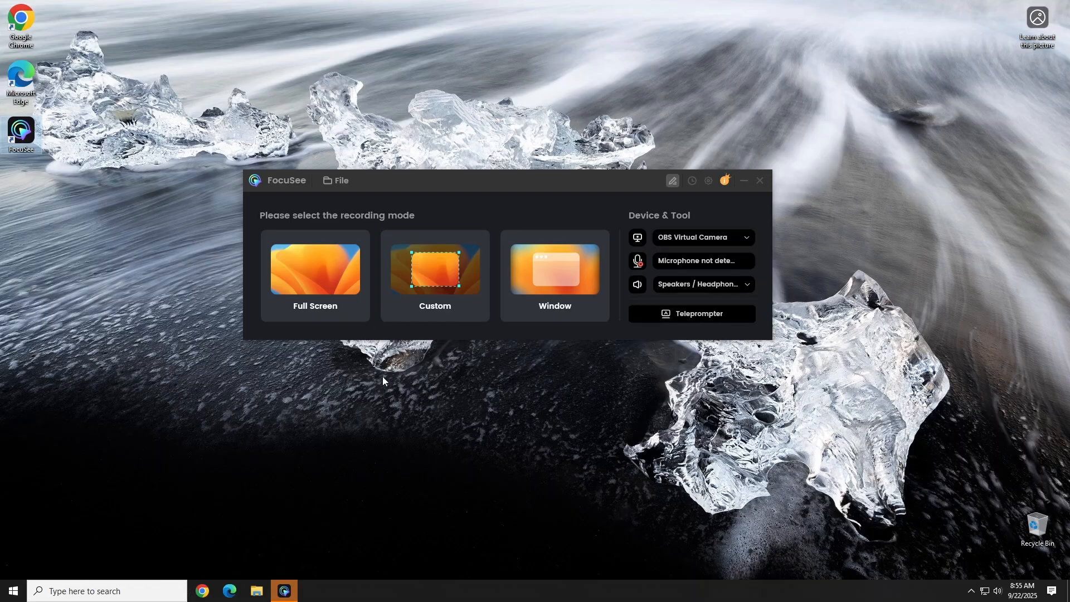
{"action": "left_click", "coordinate": [344, 286]}
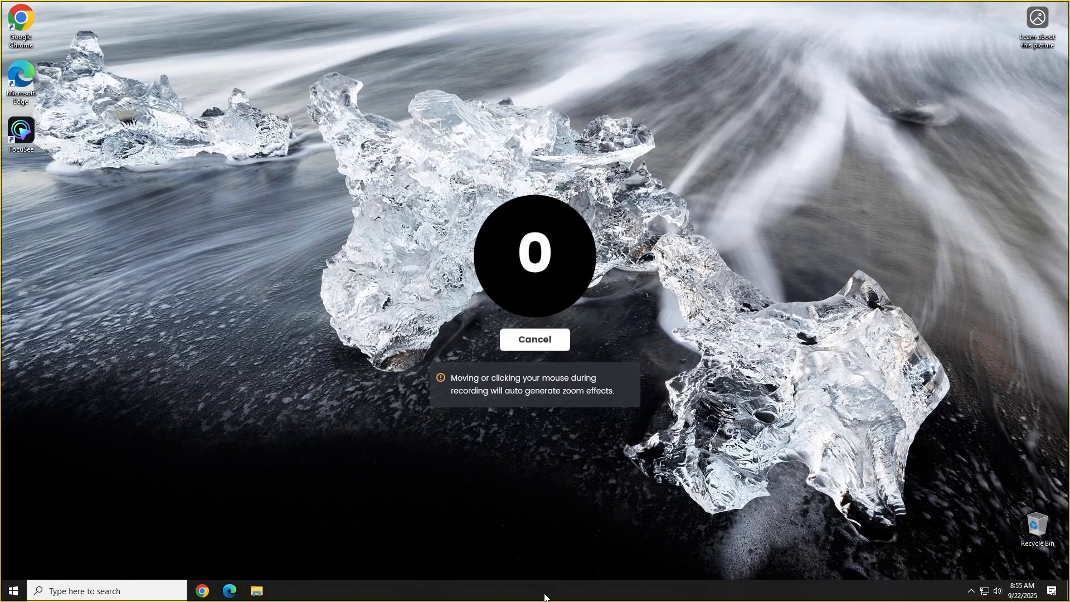
Create a new folder on the desktop named "lab test password"
{"action": "right_click", "coordinate": [224, 327]}
{"action": "mouse_move", "coordinate": [301, 404]}
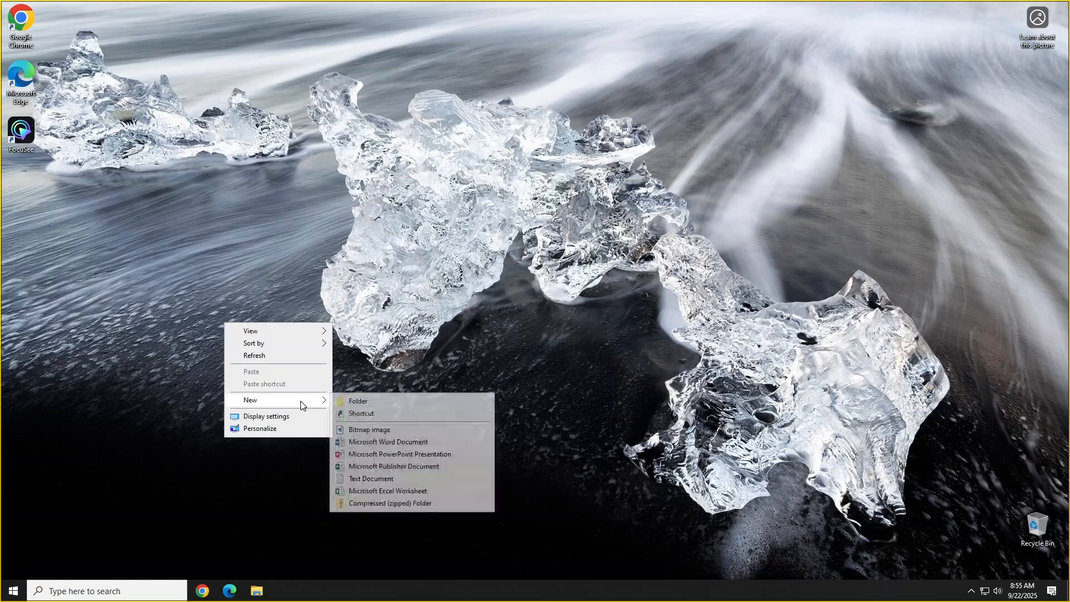
{"action": "left_click", "coordinate": [352, 401]}
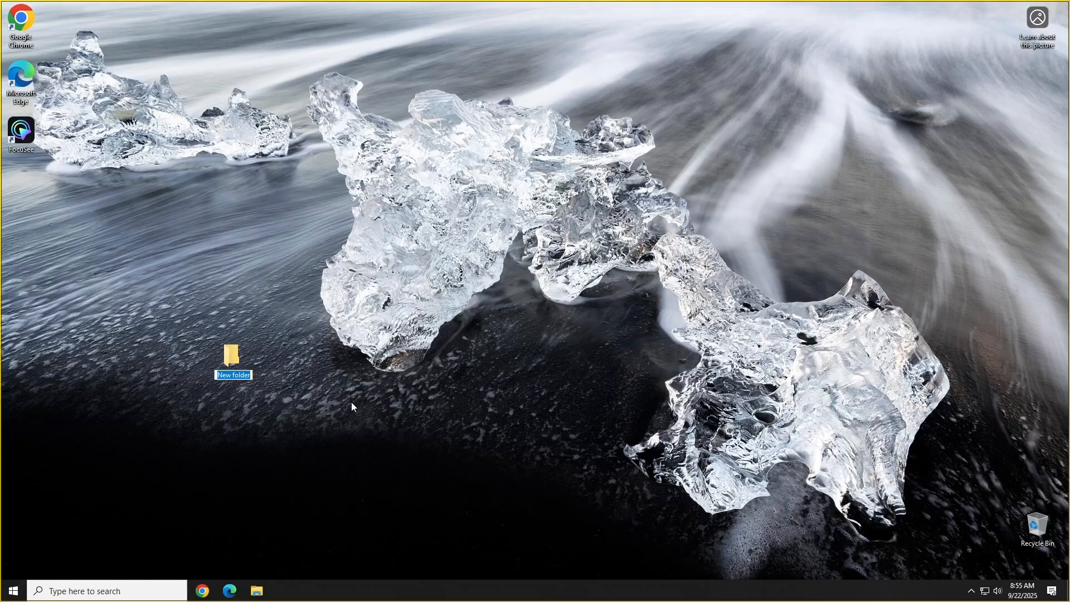
{"action": "type", "text": "lab test password"}
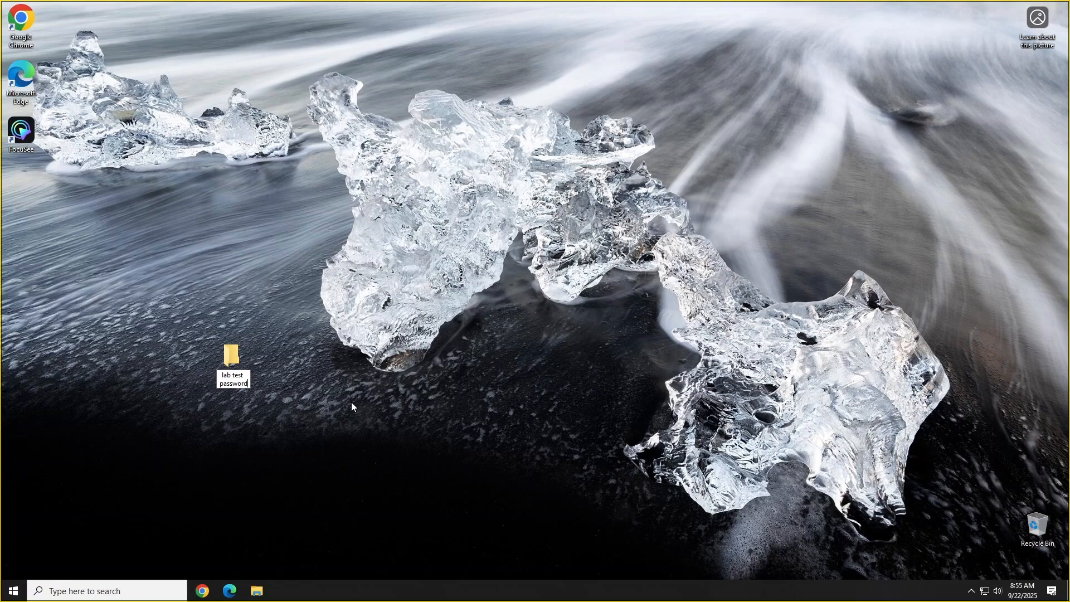
{"action": "key", "text": "Return"}
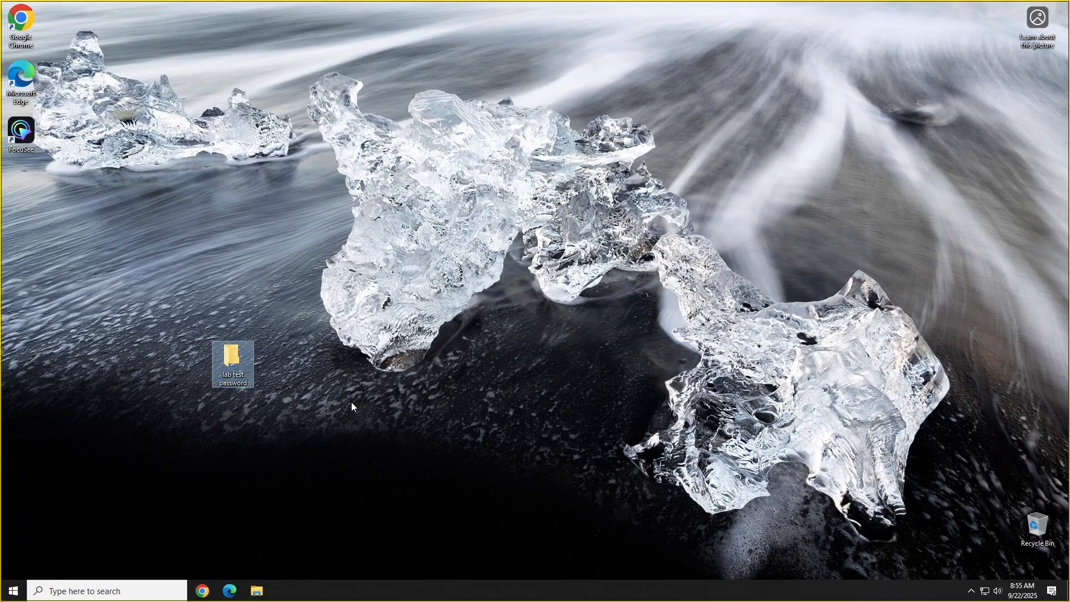
Move the three images even more pups, more pups and pup from Pictures into the "lab test password" folder
{"action": "double_click", "coordinate": [234, 360]}
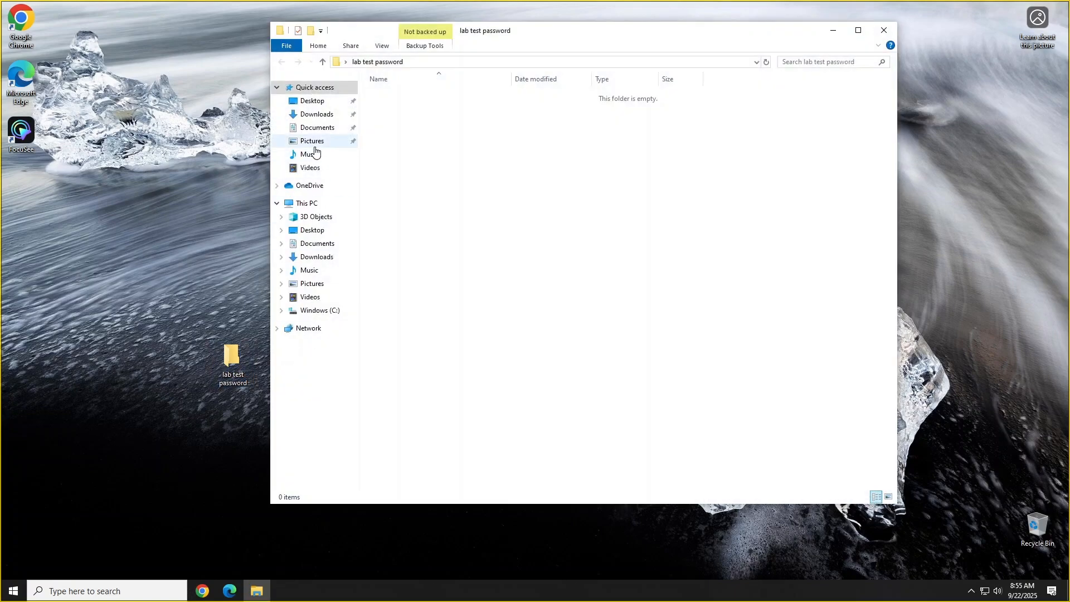
{"action": "left_click", "coordinate": [312, 141]}
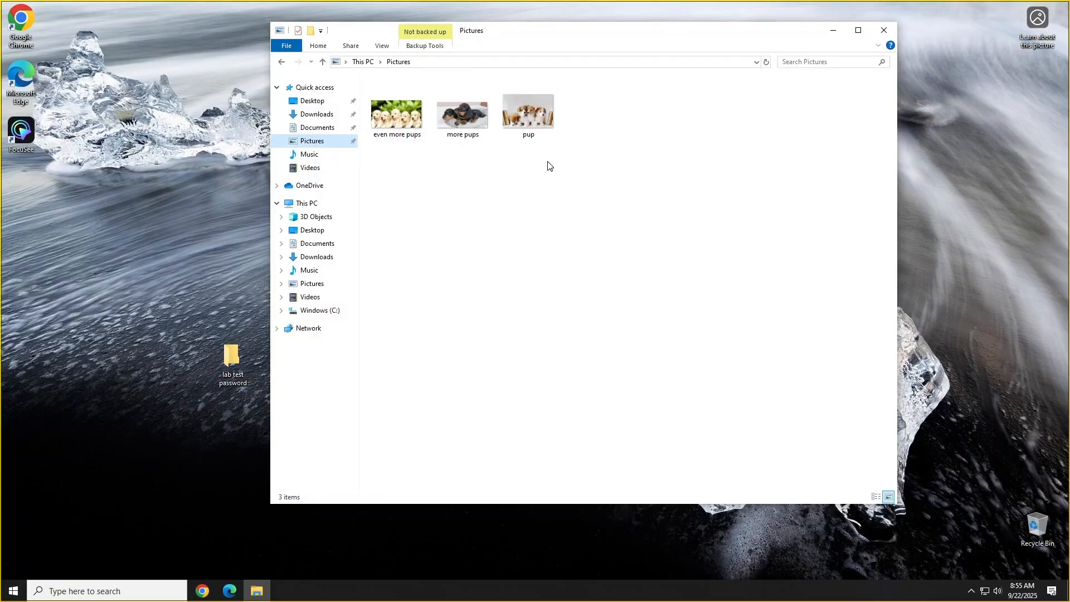
{"action": "left_click_drag", "start_coordinate": [548, 166], "coordinate": [399, 121]}
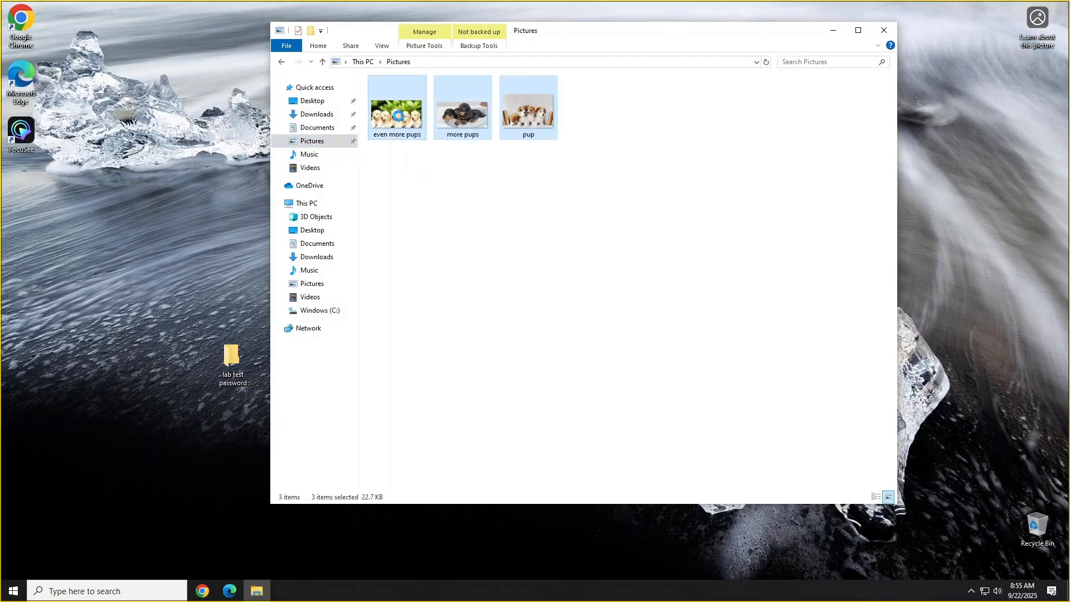
{"action": "right_click", "coordinate": [398, 115]}
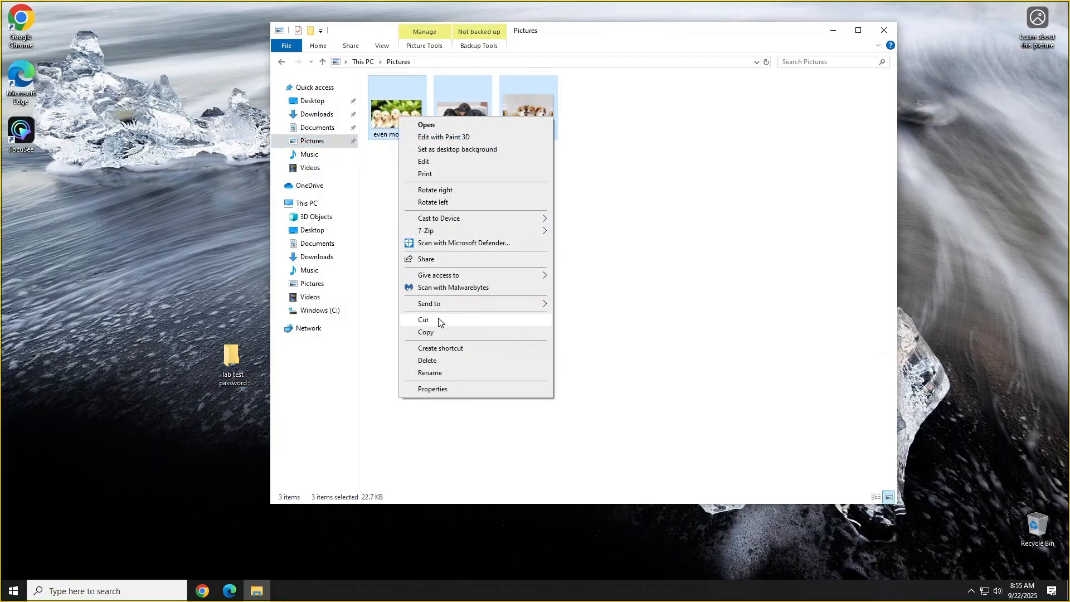
{"action": "left_click", "coordinate": [439, 322]}
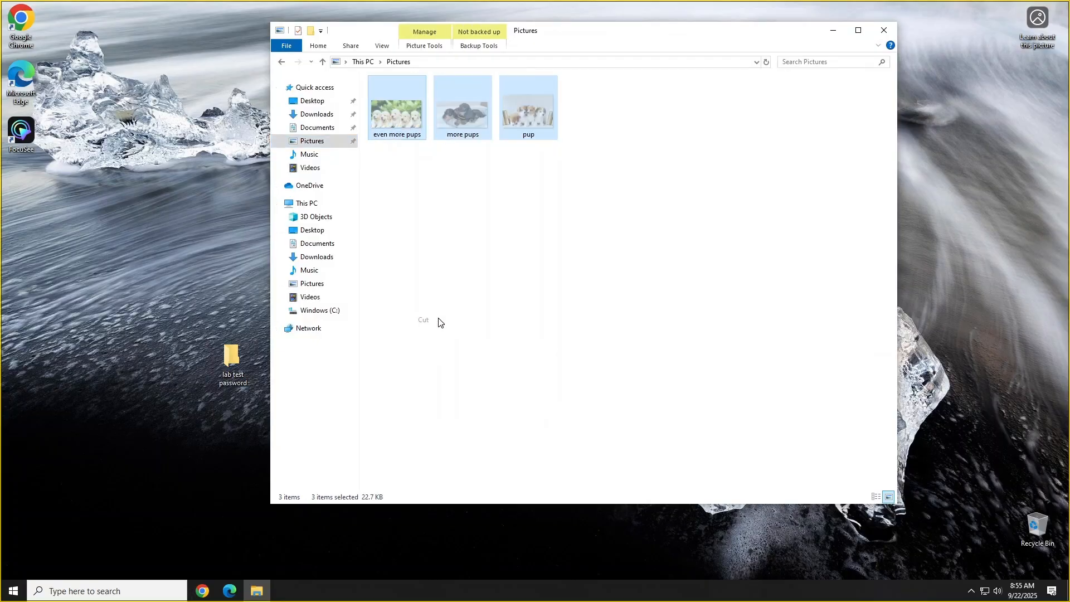
{"action": "left_click", "coordinate": [885, 33]}
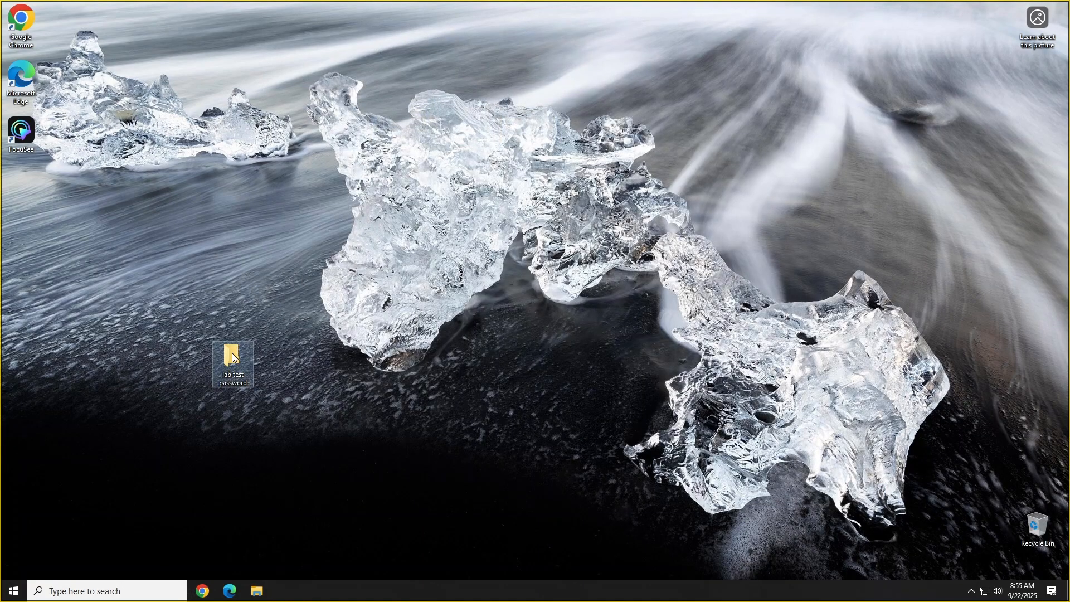
{"action": "double_click", "coordinate": [232, 357]}
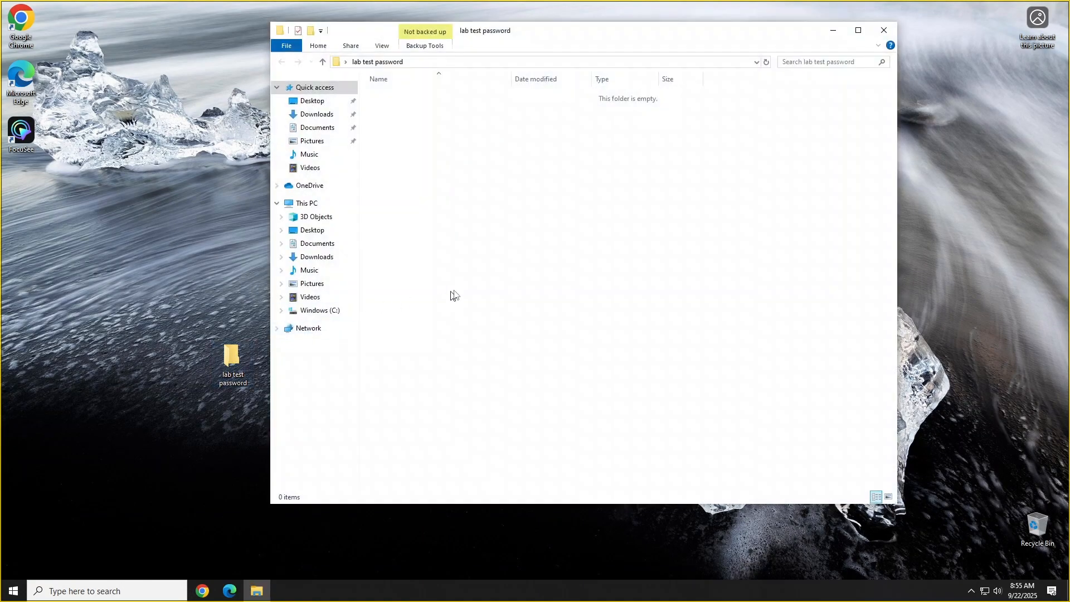
{"action": "right_click", "coordinate": [466, 290]}
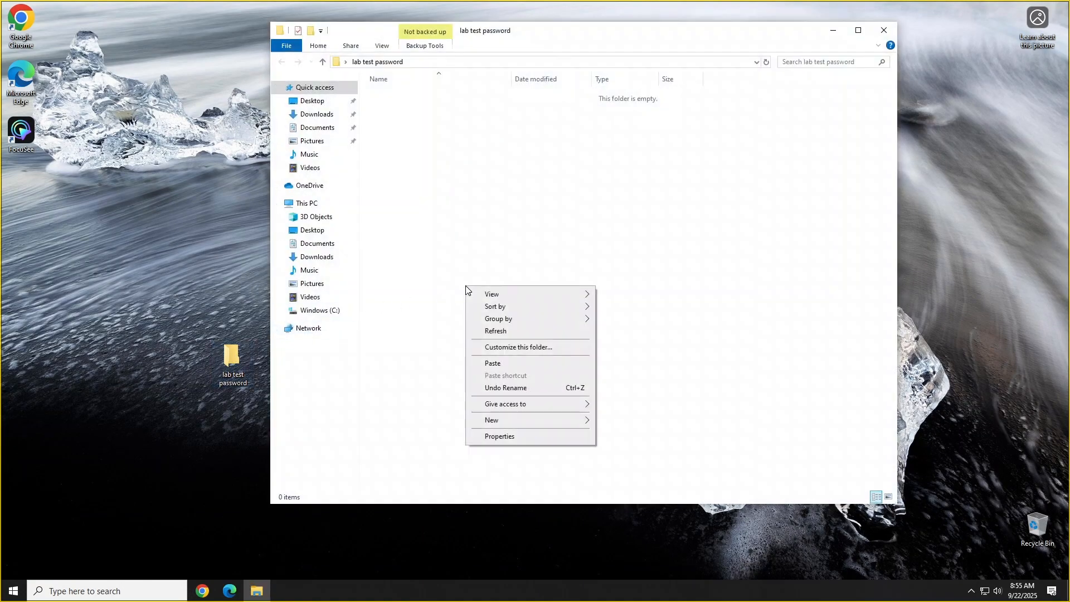
{"action": "left_click", "coordinate": [501, 364]}
{"action": "left_click", "coordinate": [524, 359]}
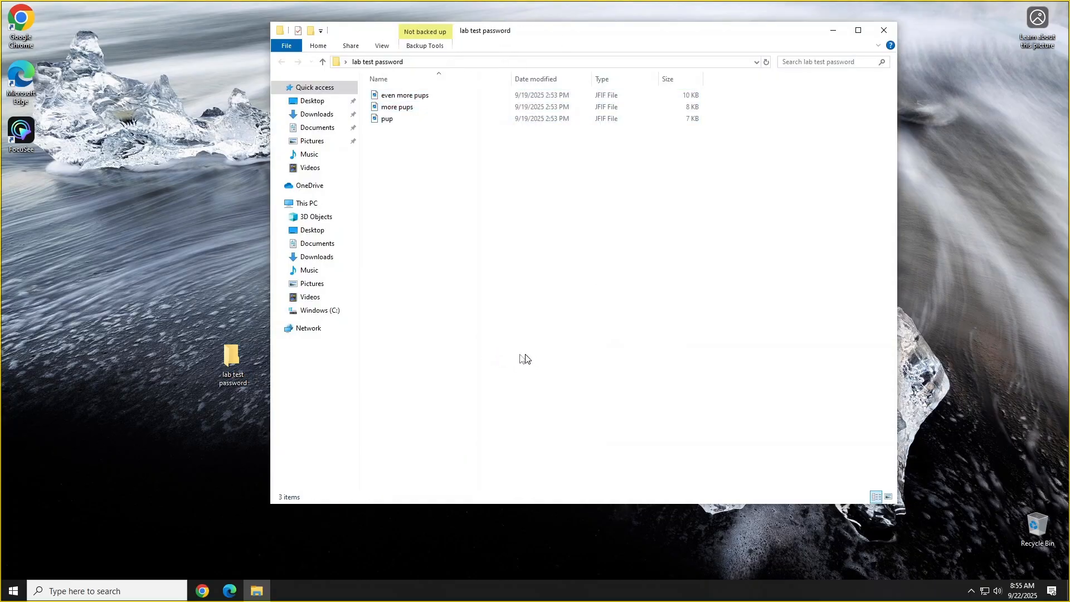
Create a new text document named "unlock lock" in the "lab test password" folder
{"action": "right_click", "coordinate": [449, 245]}
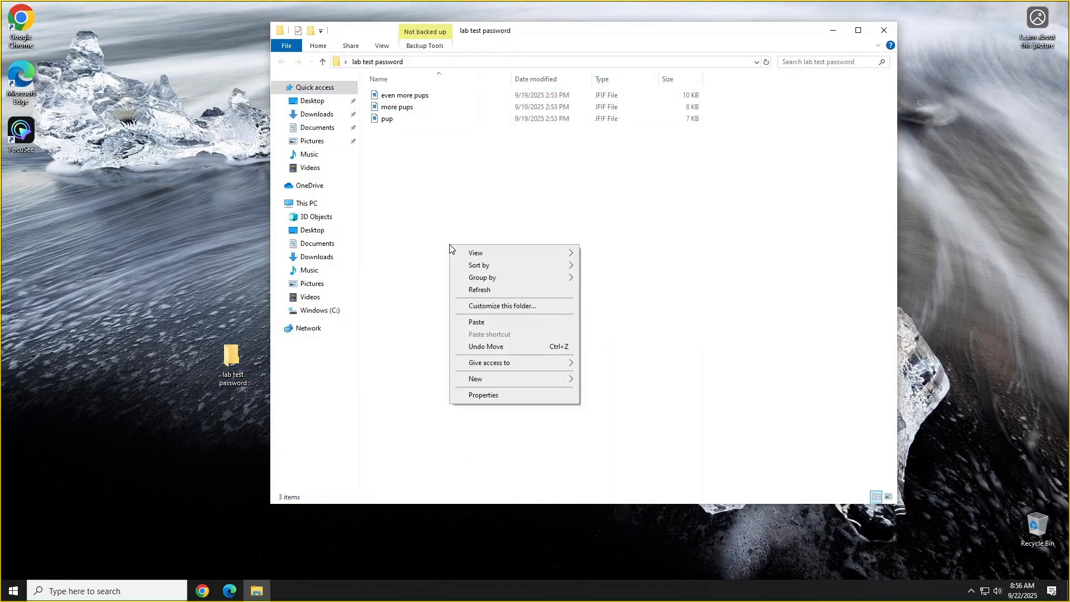
{"action": "mouse_move", "coordinate": [543, 379]}
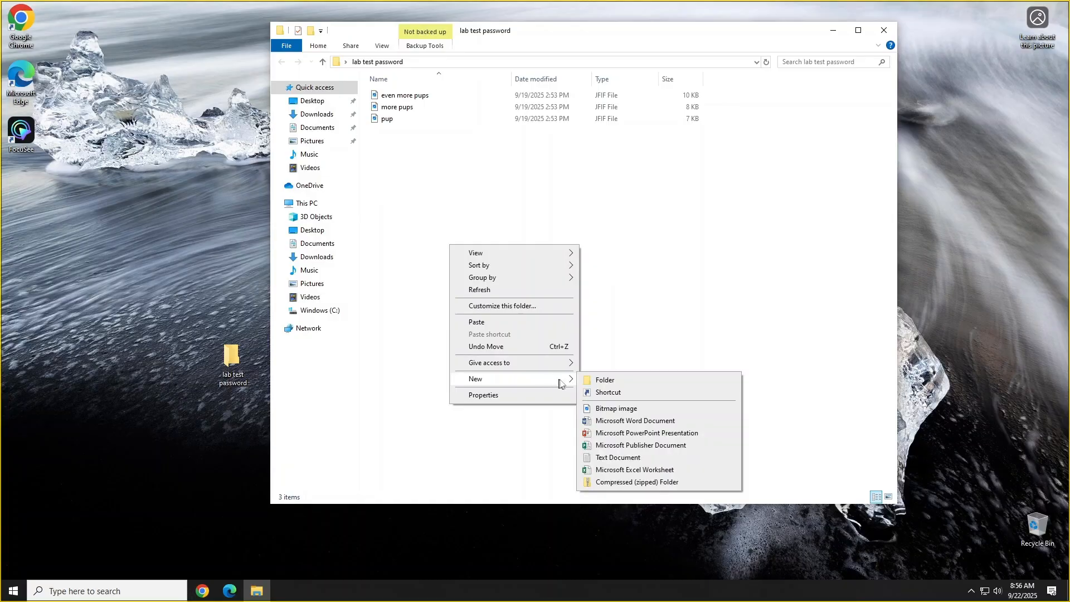
{"action": "left_click", "coordinate": [624, 463]}
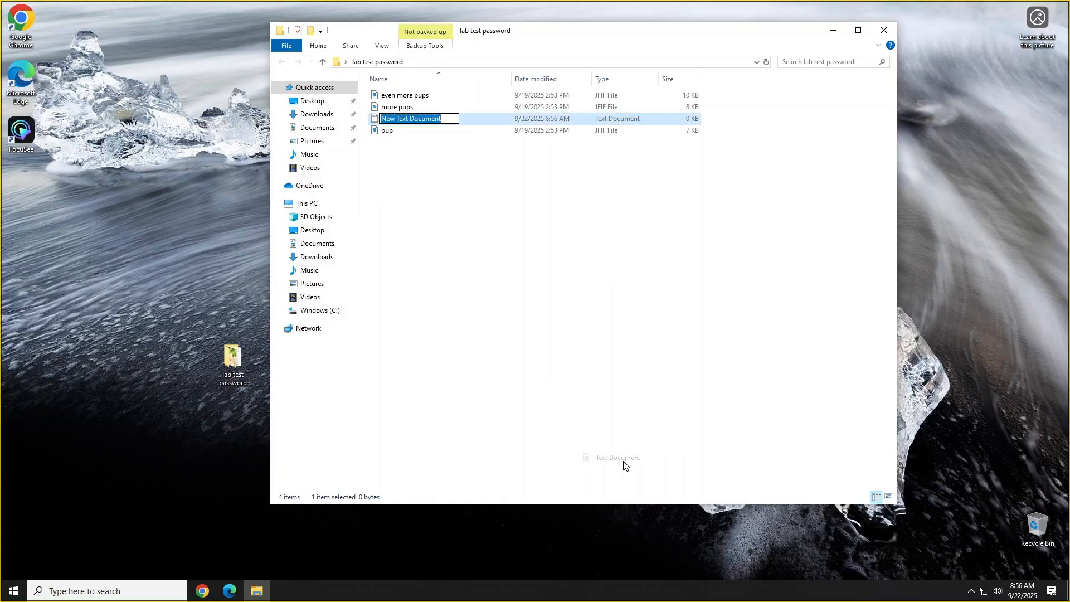
{"action": "type", "text": "unlock lock"}
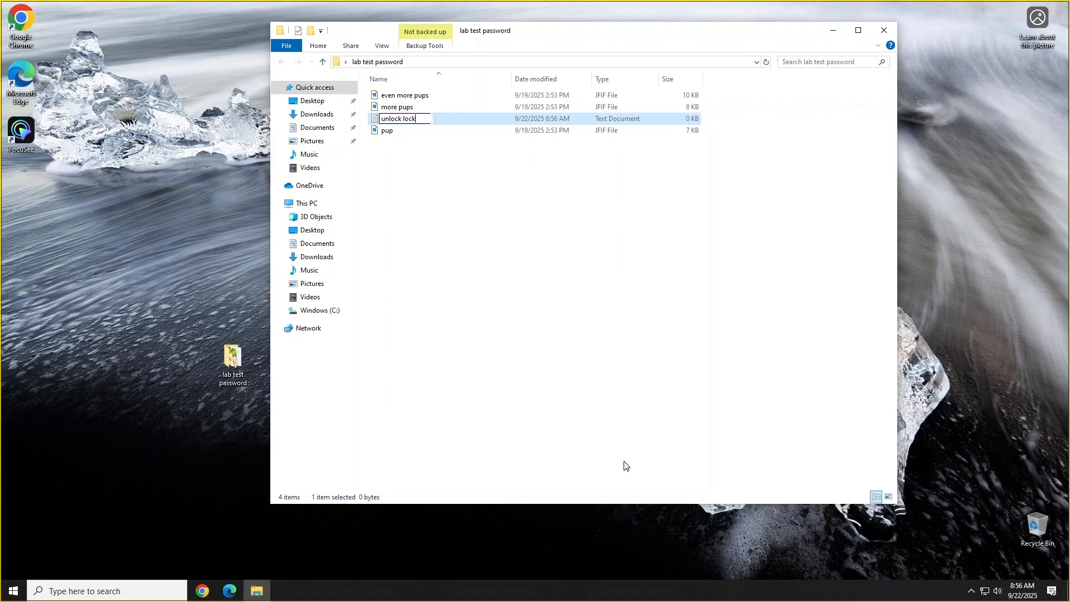
{"action": "left_click", "coordinate": [462, 245]}
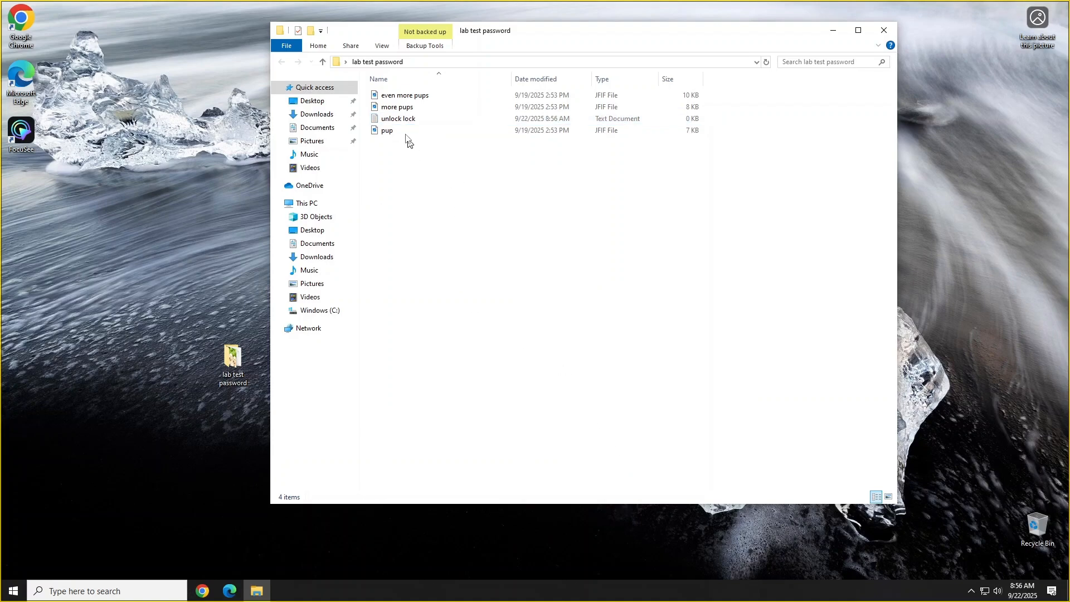
Open the "unlock lock" text document and enter the four lines "fgdgdfg", "ggdfg", "dfsgf gaj yusrezr" and "fssdgzd"
{"action": "double_click", "coordinate": [398, 120]}
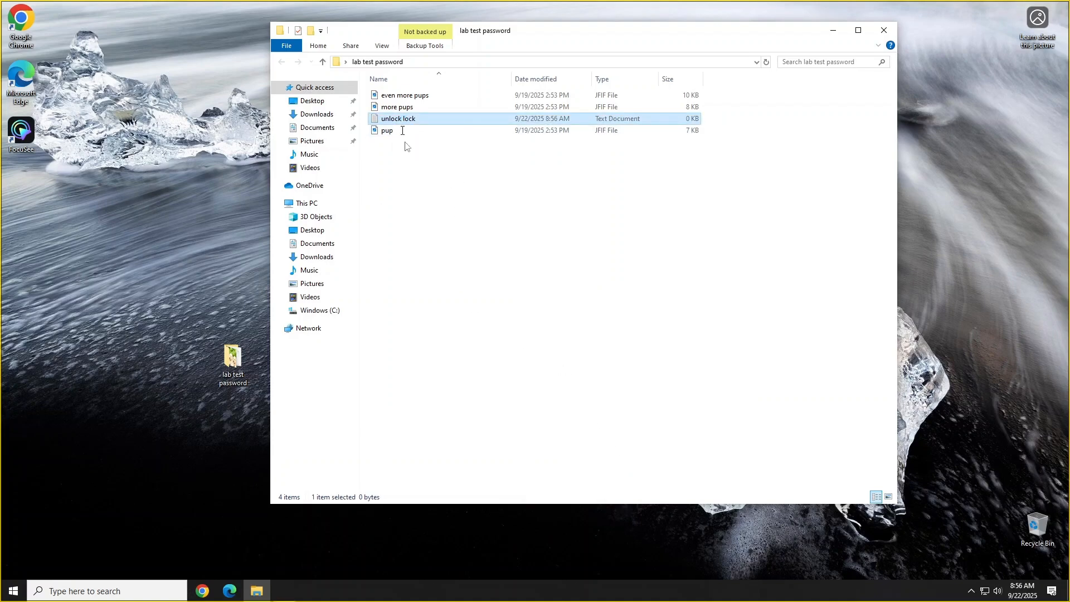
{"action": "type", "text": "fgdgdfg"}
{"action": "key", "text": "Return"}
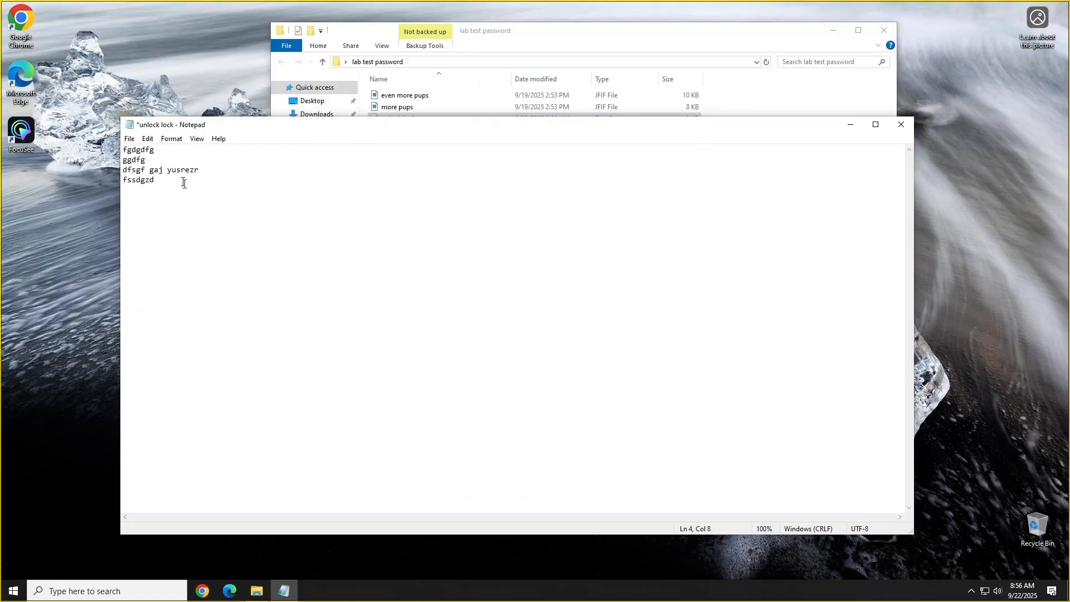
Save the text as a batch file named "unlock lock.bat" in the "lab test password" folder
{"action": "left_click", "coordinate": [130, 139]}
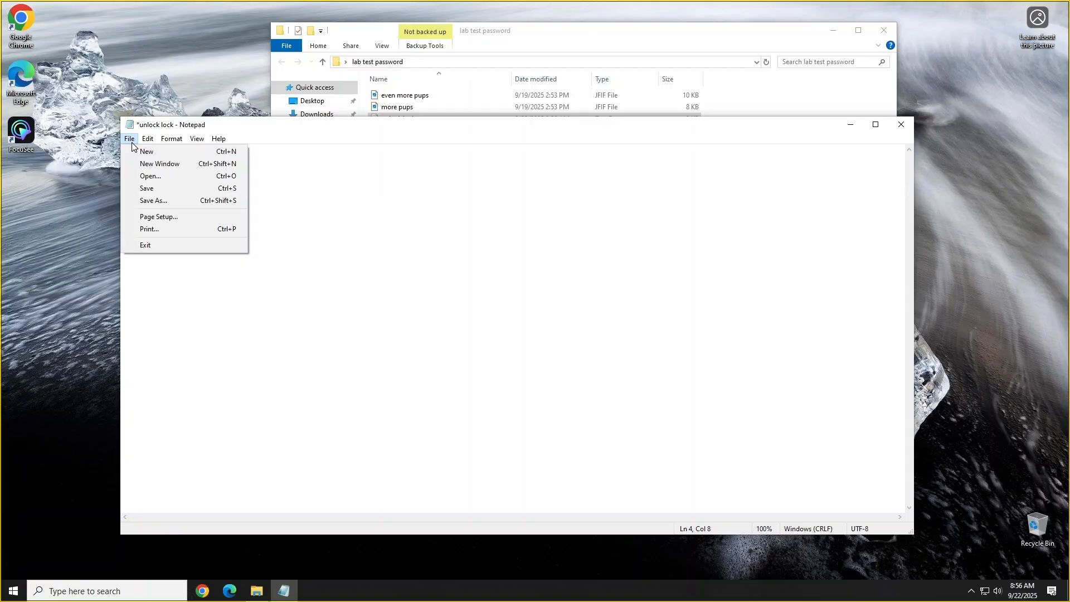
{"action": "left_click", "coordinate": [162, 202]}
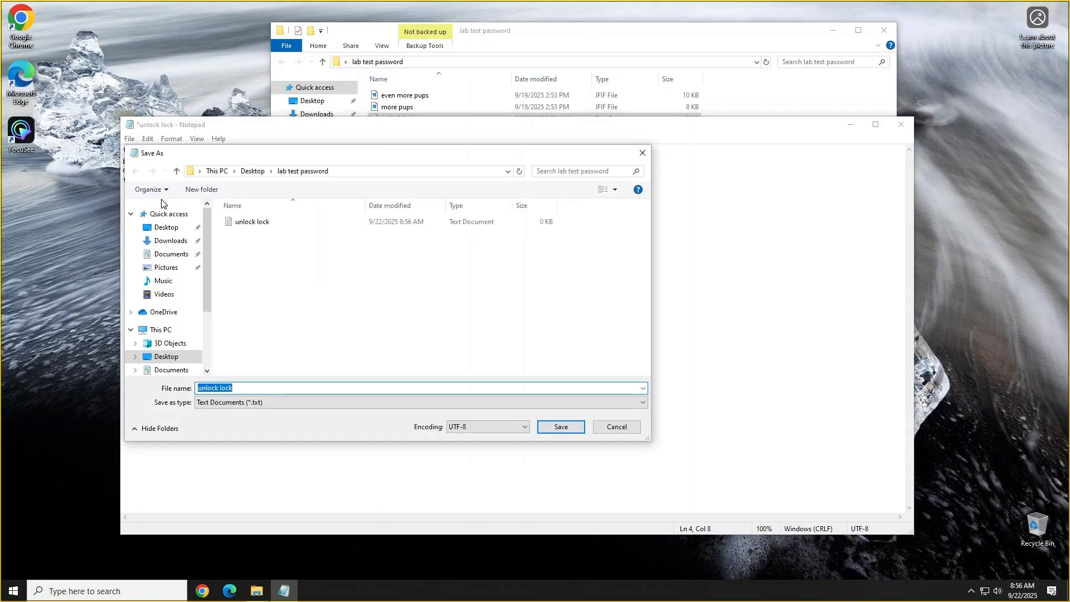
{"action": "left_click", "coordinate": [236, 388]}
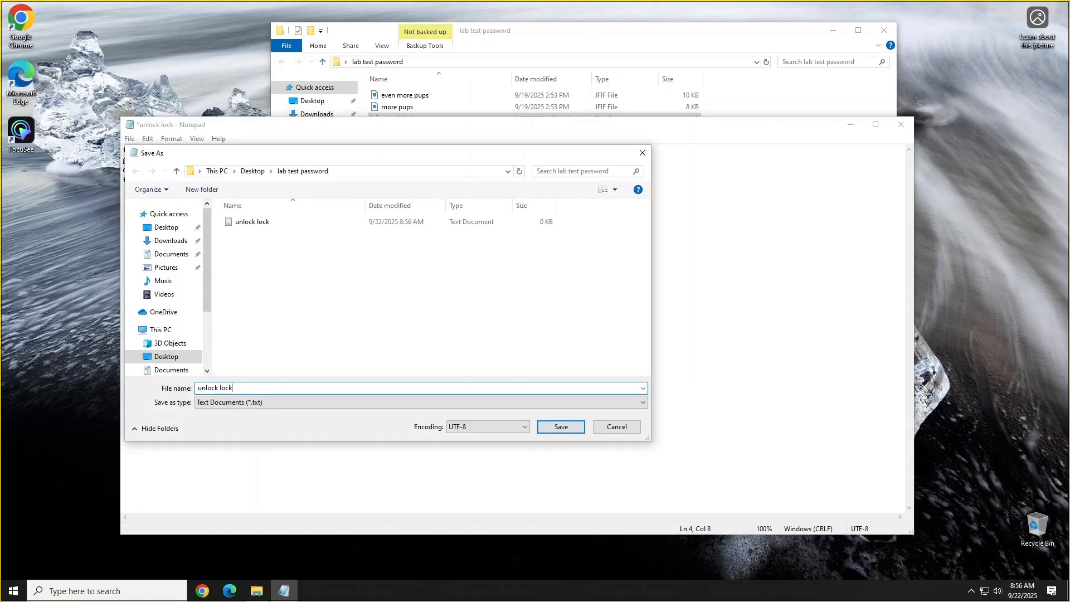
{"action": "type", "text": ".bat"}
{"action": "left_click", "coordinate": [572, 433]}
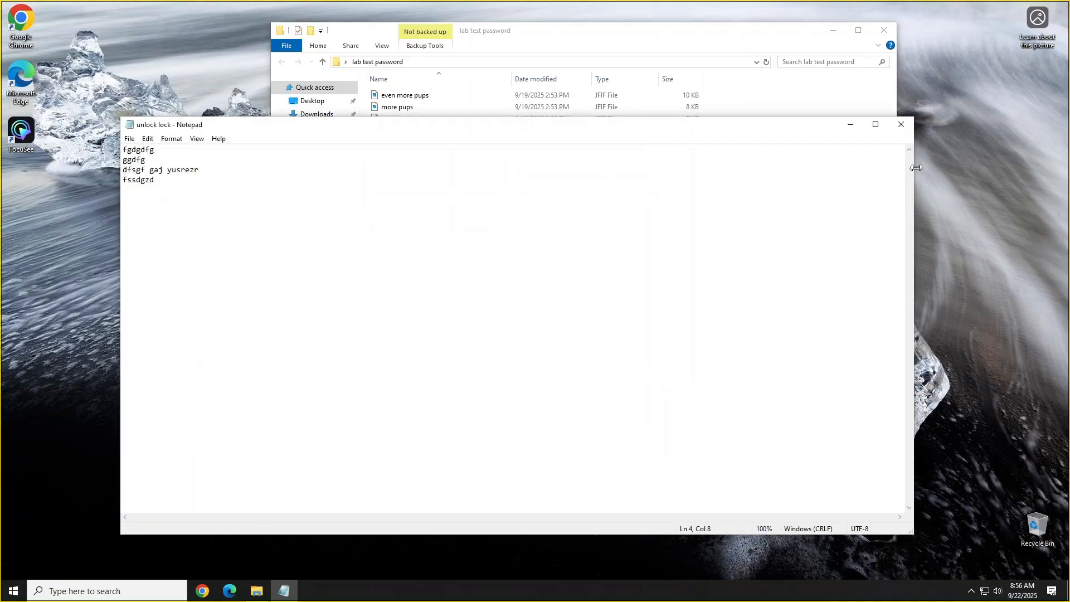
Close the text file's window and stop the screen recording
{"action": "left_click", "coordinate": [902, 124]}
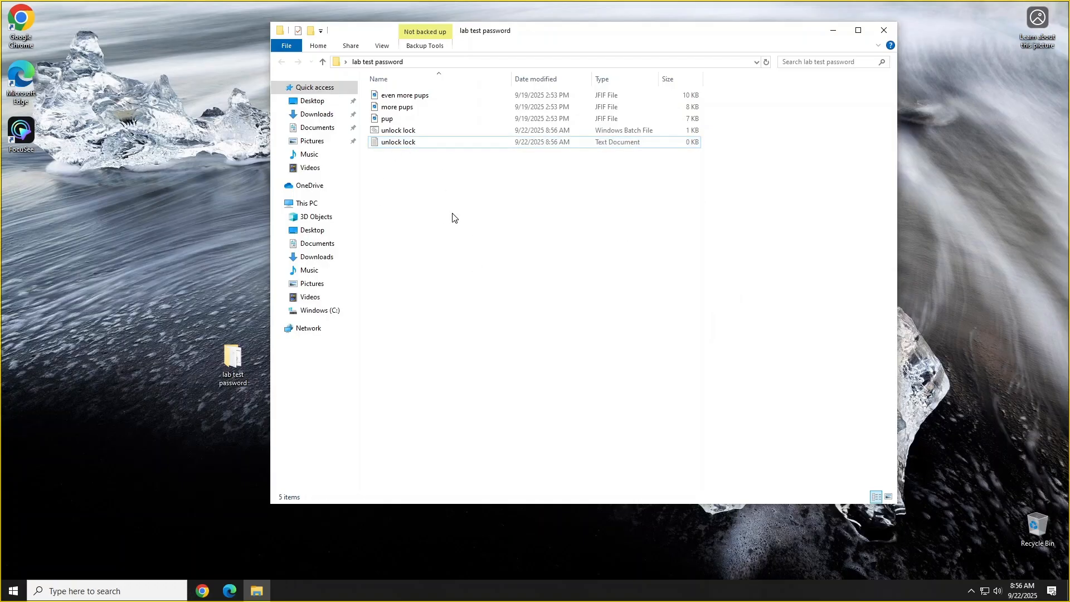
{"action": "left_click", "coordinate": [551, 557]}
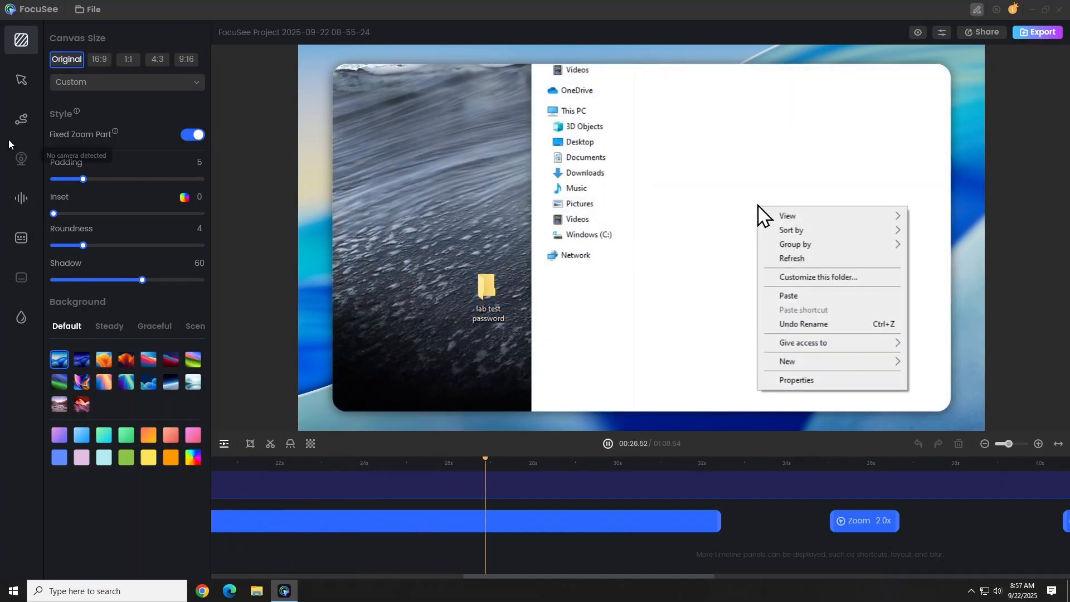
Set the recording's canvas style to padding 4, roundness 2 and shadow 27
{"action": "left_click_drag", "start_coordinate": [82, 179], "coordinate": [77, 180]}
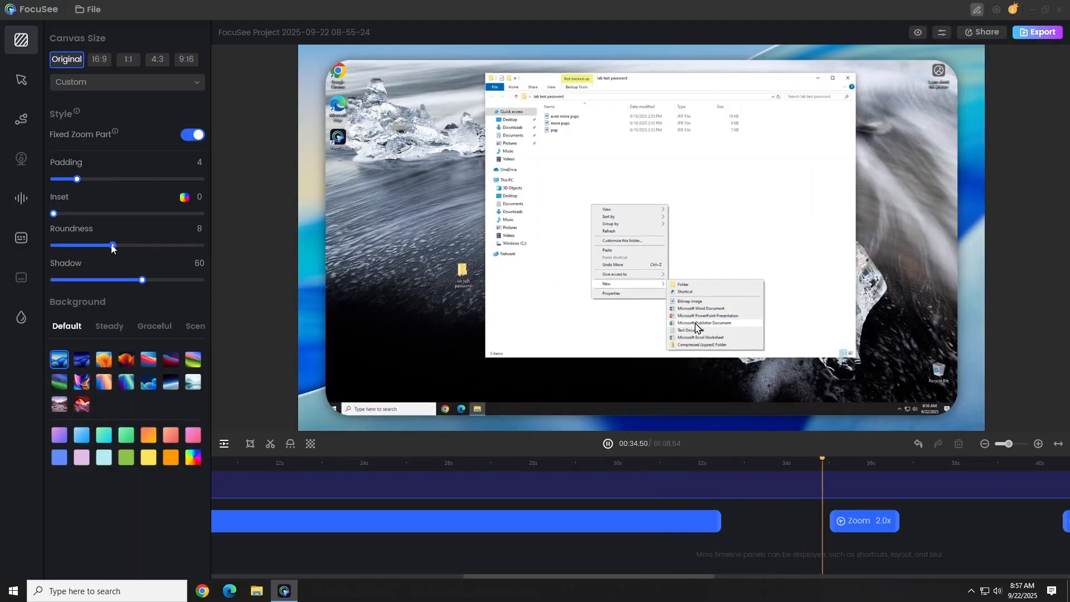
{"action": "mouse_move", "coordinate": [80, 252]}
{"action": "left_mouse_down"}
{"action": "mouse_move", "coordinate": [56, 252]}
{"action": "mouse_move", "coordinate": [71, 253]}
{"action": "left_mouse_up"}
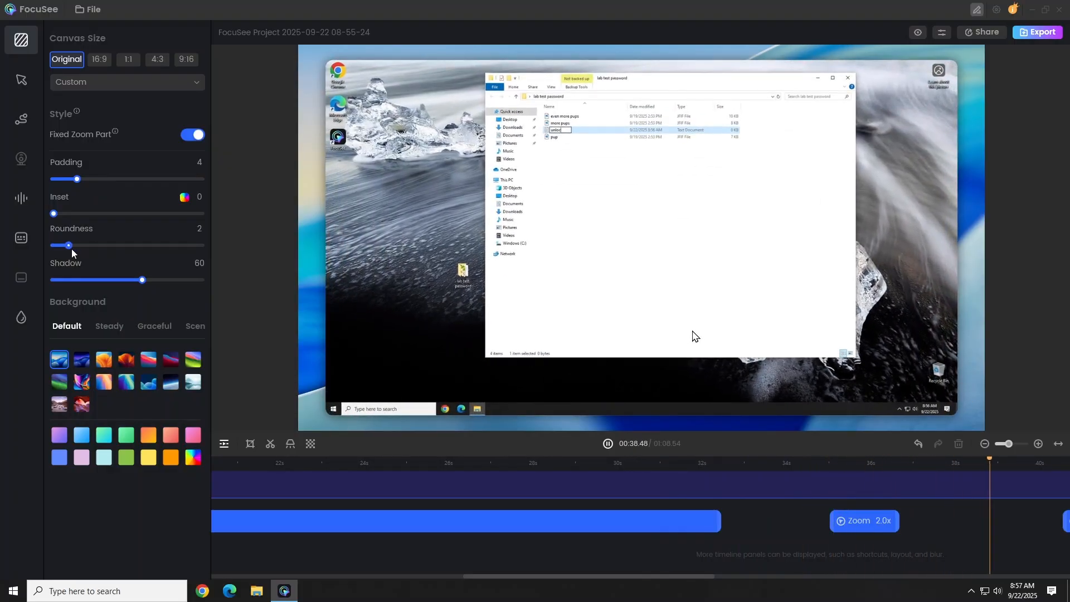
{"action": "left_click", "coordinate": [146, 280]}
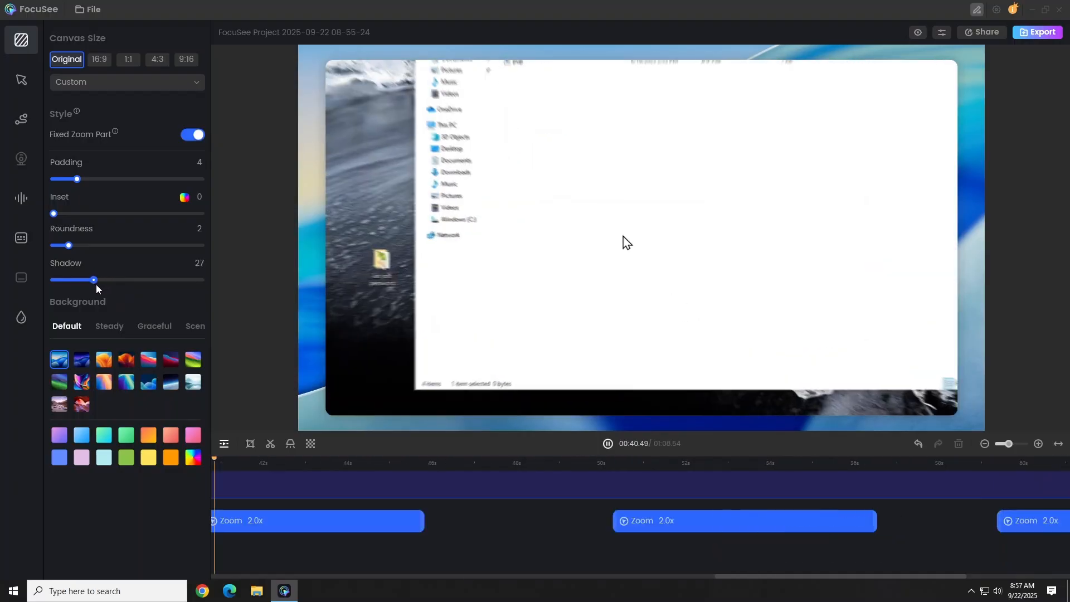
Increase the canvas shadow to 100
{"action": "left_click_drag", "start_coordinate": [165, 282], "coordinate": [213, 277]}
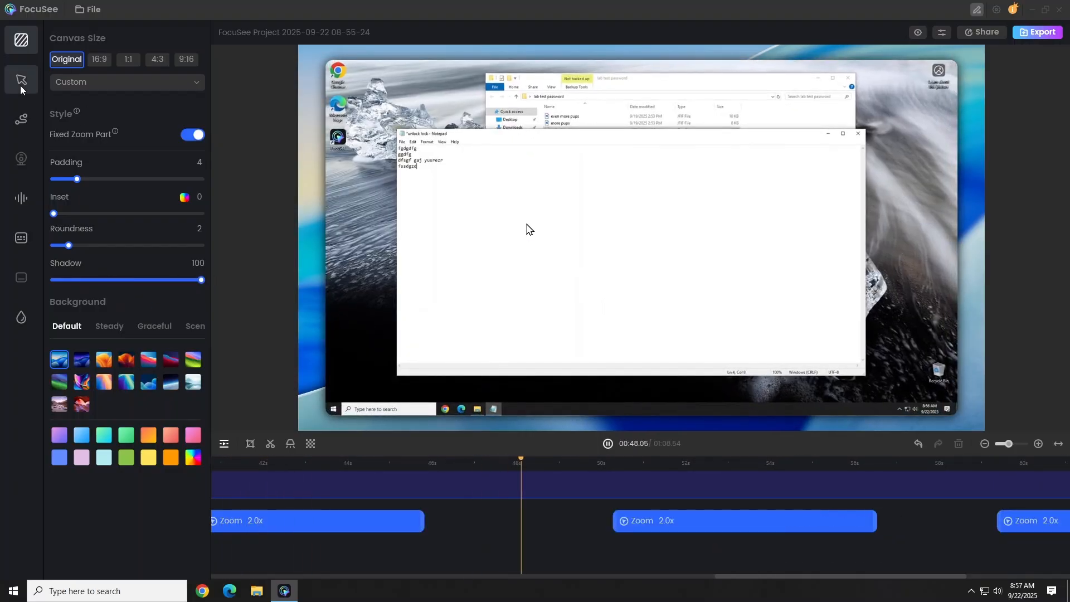
Try two alternative cursor styles, return to the default black arrow, and set the click effect to Spotlight
{"action": "left_click", "coordinate": [20, 85]}
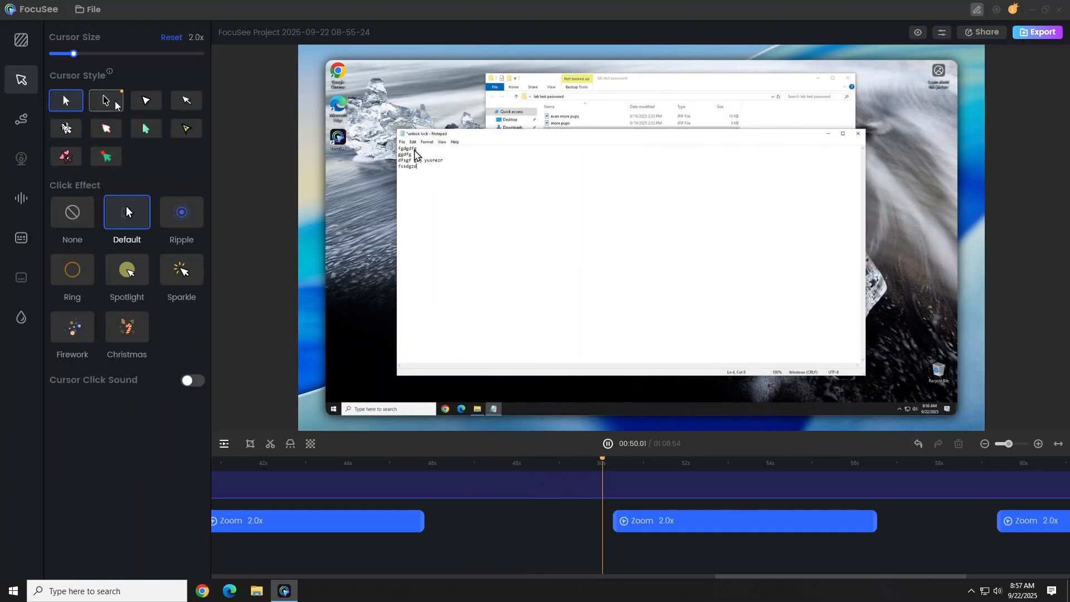
{"action": "left_click", "coordinate": [107, 156]}
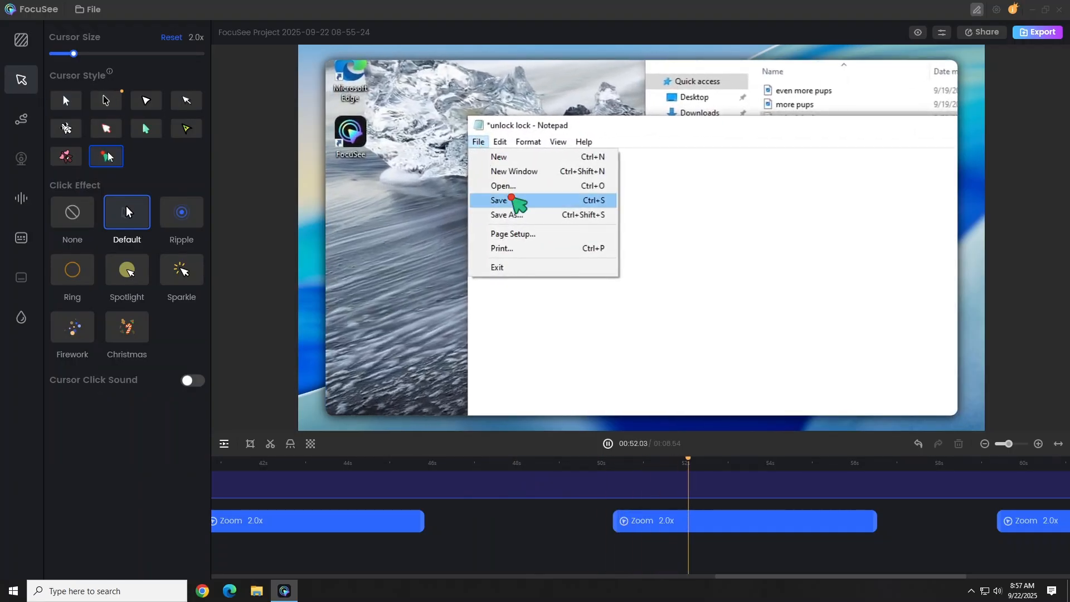
{"action": "left_click", "coordinate": [107, 107]}
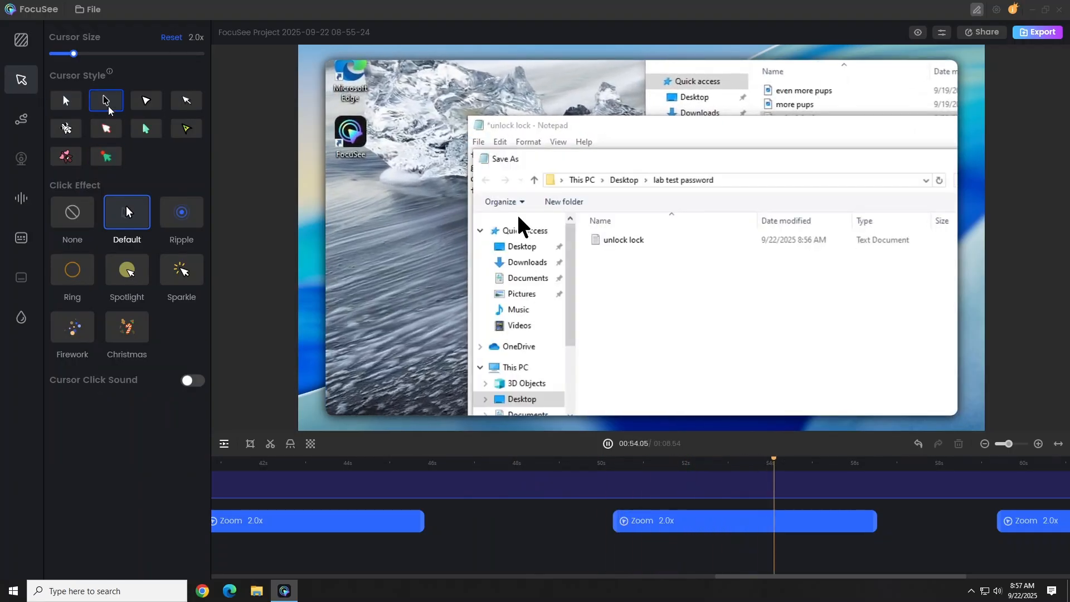
{"action": "left_click", "coordinate": [72, 103]}
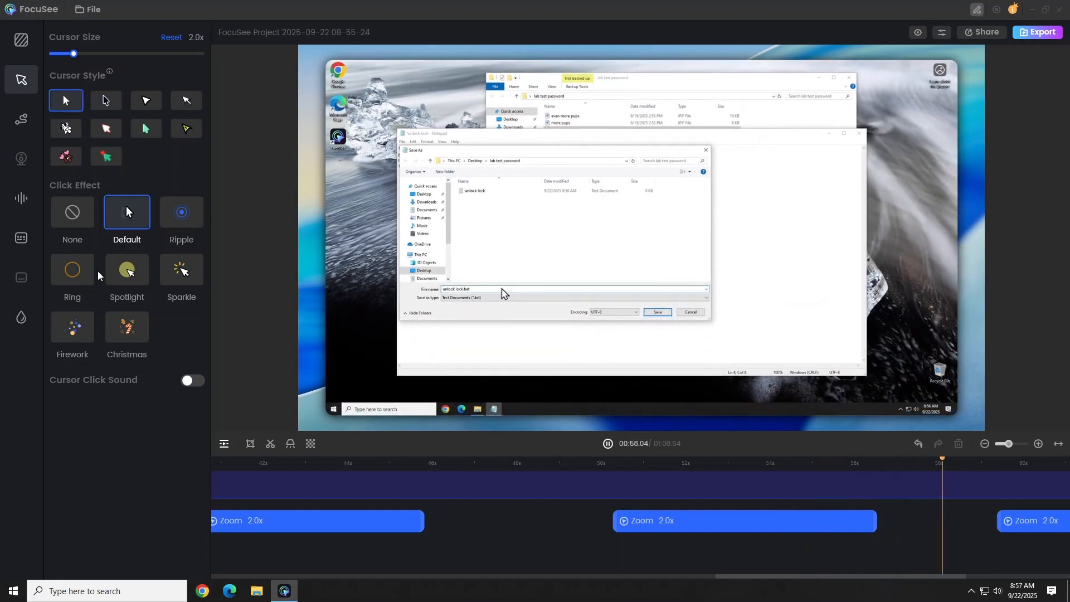
{"action": "left_click", "coordinate": [130, 277]}
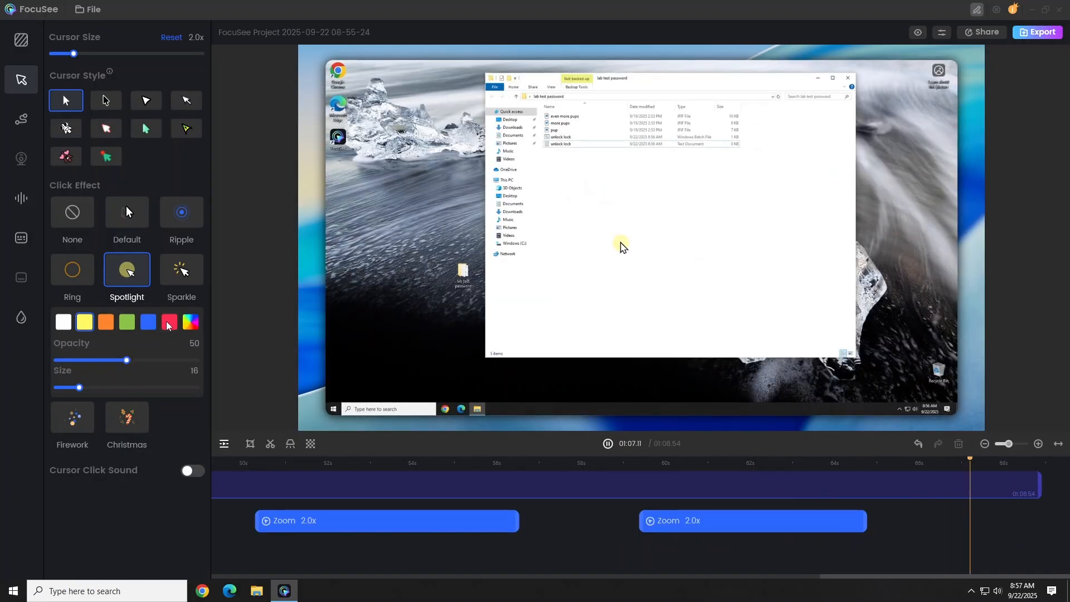
Add a spotlight clip to the timeline at about 9 seconds, where the new desktop folder is named
{"action": "left_click", "coordinate": [224, 445]}
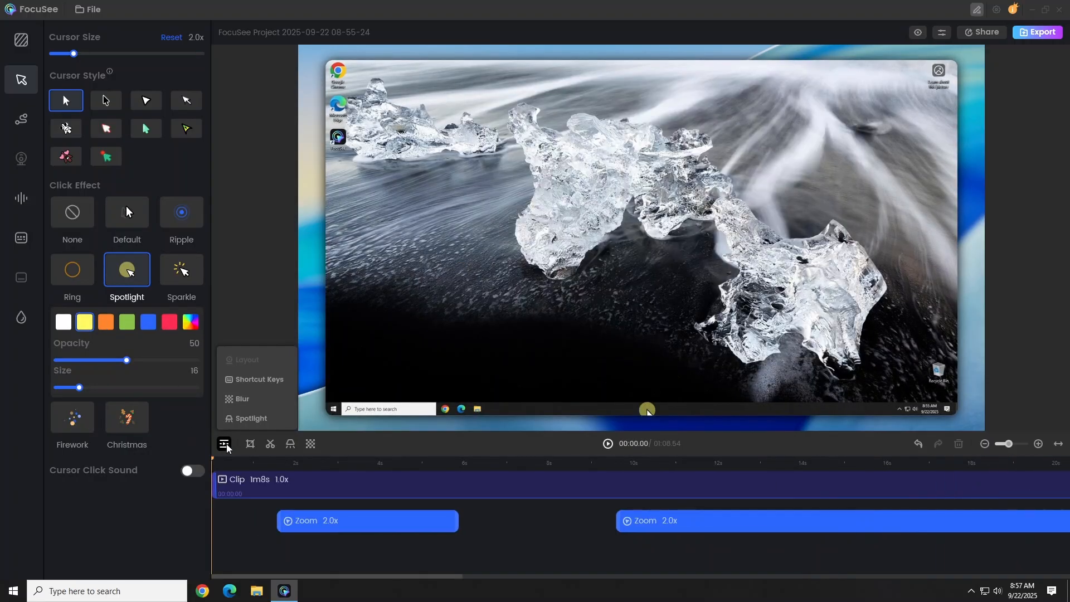
{"action": "left_click", "coordinate": [252, 419]}
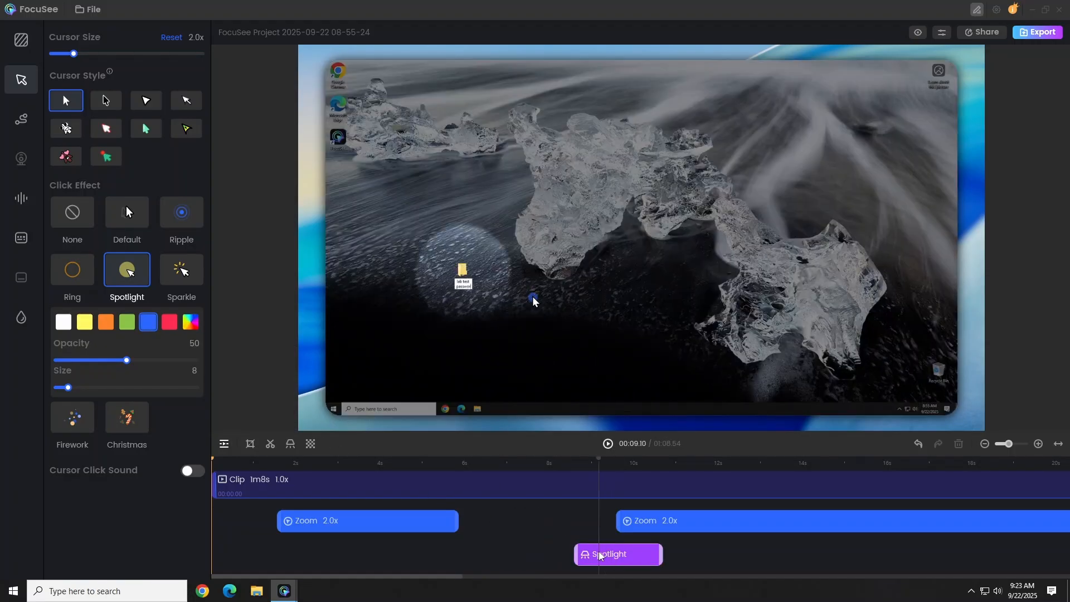
{"action": "mouse_move", "coordinate": [599, 556]}
{"action": "left_mouse_down"}
{"action": "mouse_move", "coordinate": [290, 563]}
{"action": "mouse_move", "coordinate": [618, 552]}
{"action": "left_mouse_up"}
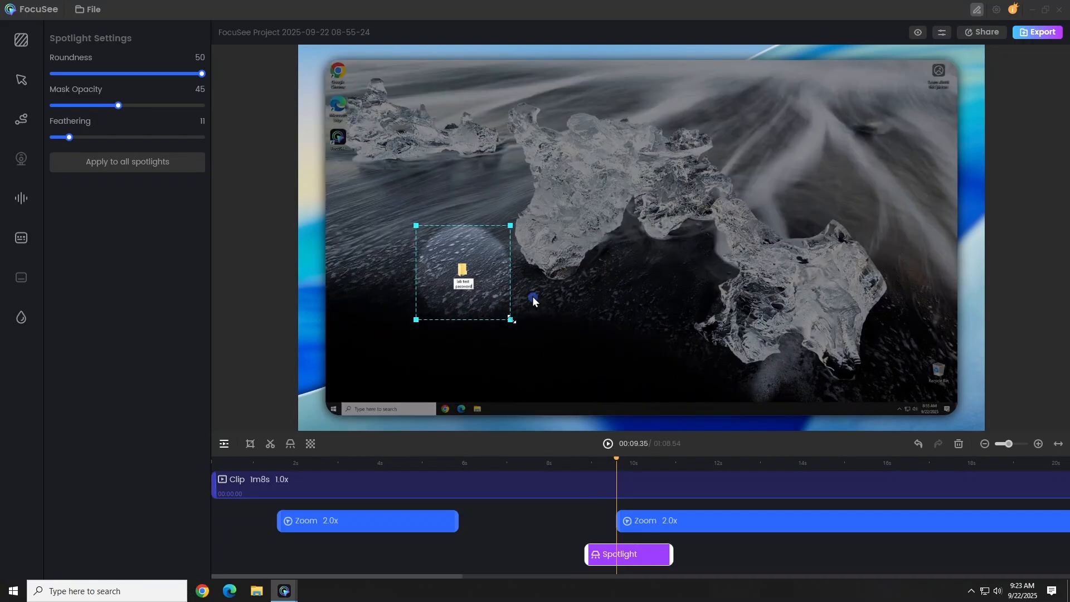
Enlarge and center the spotlight area around the desktop folder, with roundness 39 and mask opacity 64
{"action": "left_click_drag", "start_coordinate": [512, 321], "coordinate": [562, 358]}
{"action": "left_click_drag", "start_coordinate": [504, 294], "coordinate": [481, 293]}
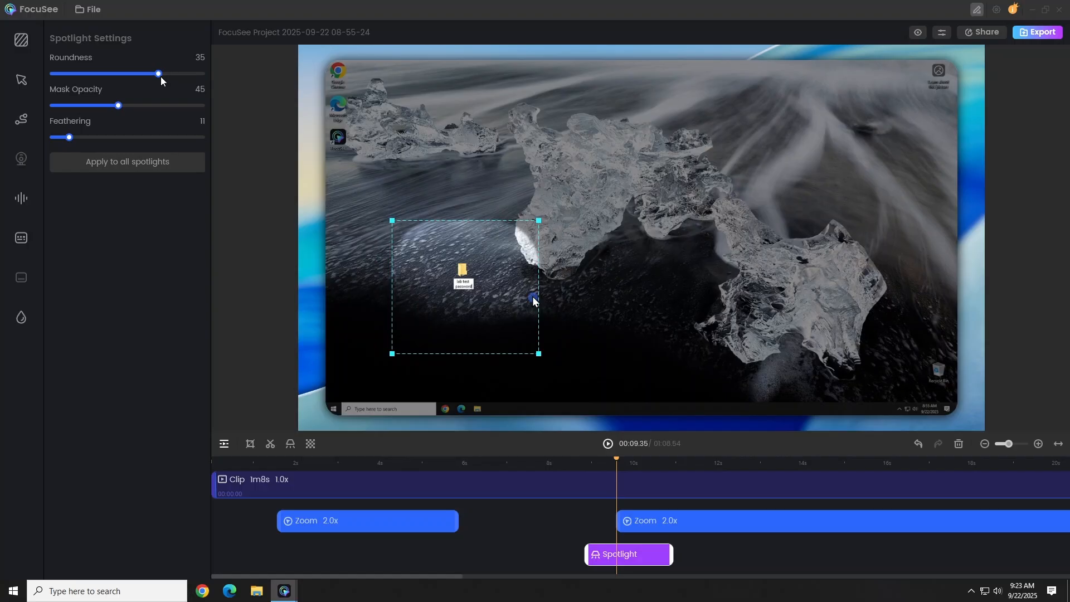
{"action": "mouse_move", "coordinate": [161, 76]}
{"action": "left_mouse_down"}
{"action": "mouse_move", "coordinate": [102, 79]}
{"action": "mouse_move", "coordinate": [187, 80]}
{"action": "mouse_move", "coordinate": [168, 85]}
{"action": "left_mouse_up"}
{"action": "left_click_drag", "start_coordinate": [118, 109], "coordinate": [152, 112]}
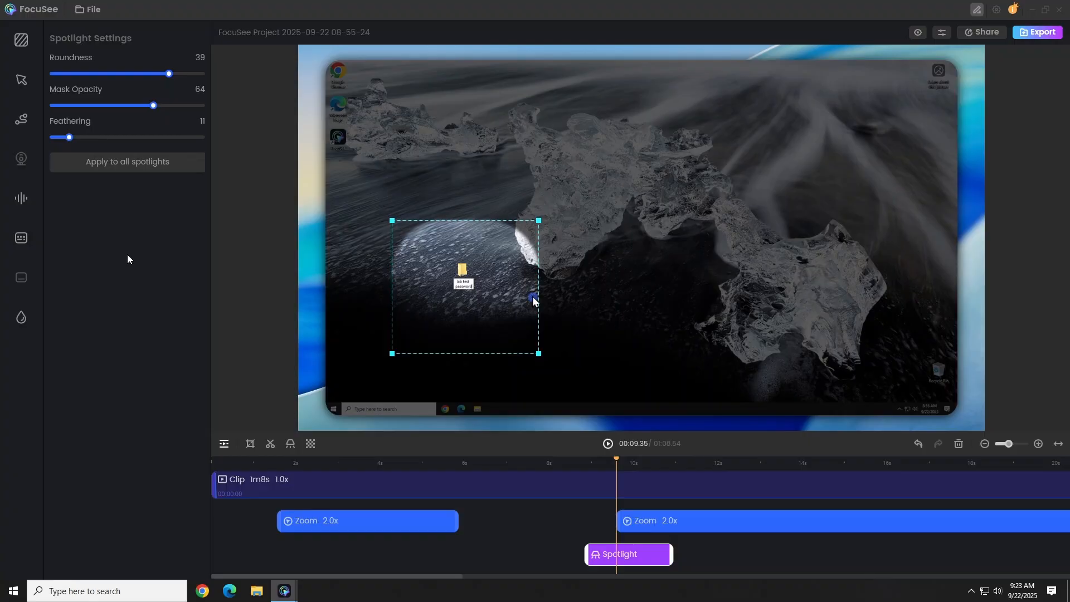
Add a blur clip to the timeline covering about 15 to 17 seconds, while the Pictures folder is open
{"action": "left_click", "coordinate": [225, 443]}
{"action": "left_click", "coordinate": [250, 402]}
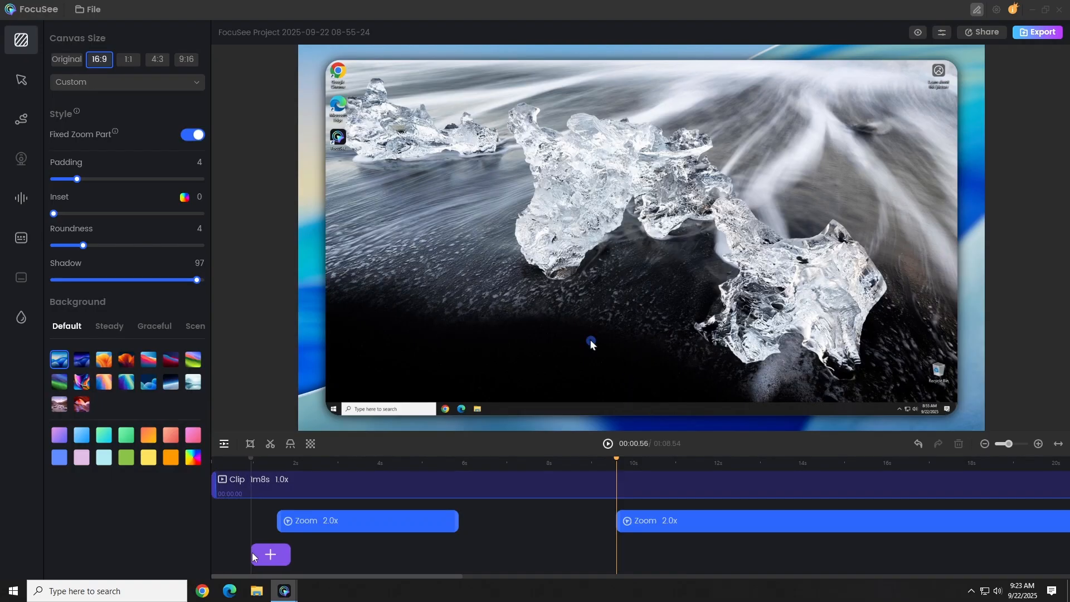
{"action": "left_click", "coordinate": [872, 555]}
{"action": "left_click_drag", "start_coordinate": [860, 557], "coordinate": [825, 558]}
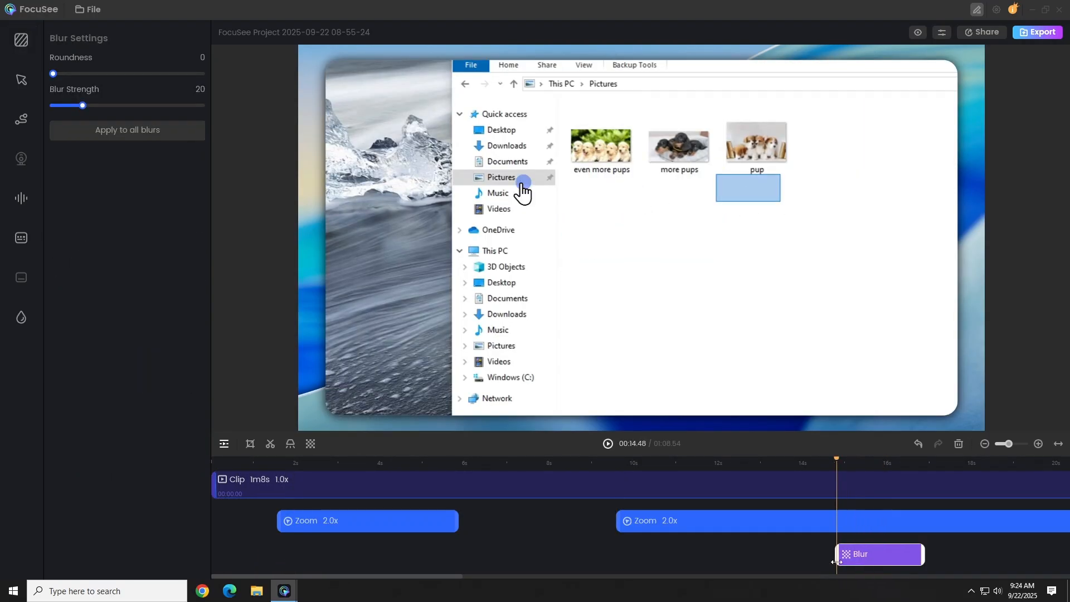
{"action": "left_click_drag", "start_coordinate": [924, 555], "coordinate": [935, 551]}
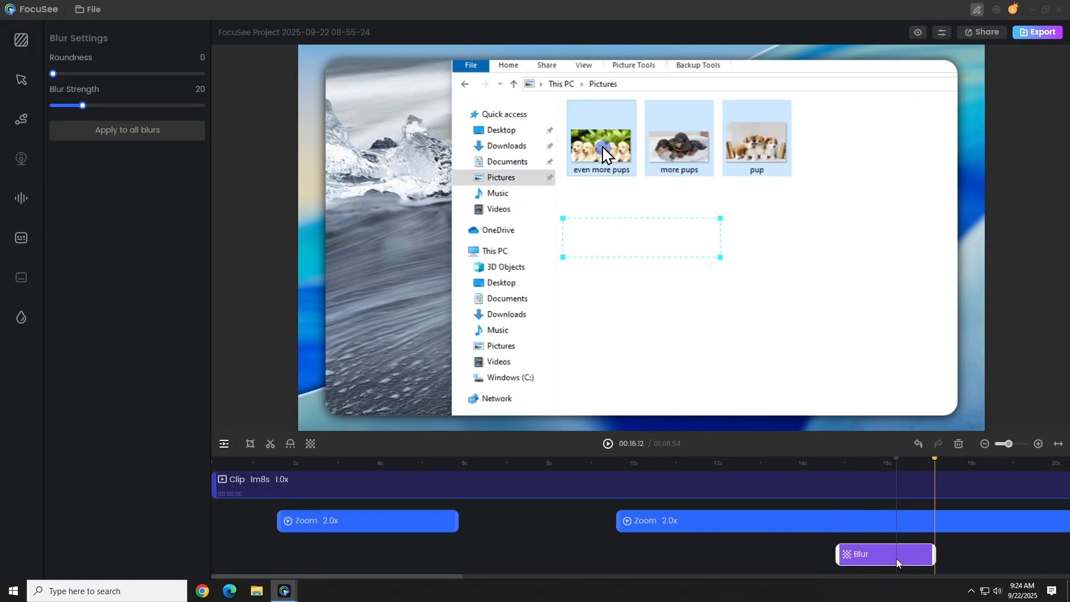
Fit the blur area over the three puppy pictures and adjust its roundness
{"action": "left_click_drag", "start_coordinate": [674, 251], "coordinate": [806, 198]}
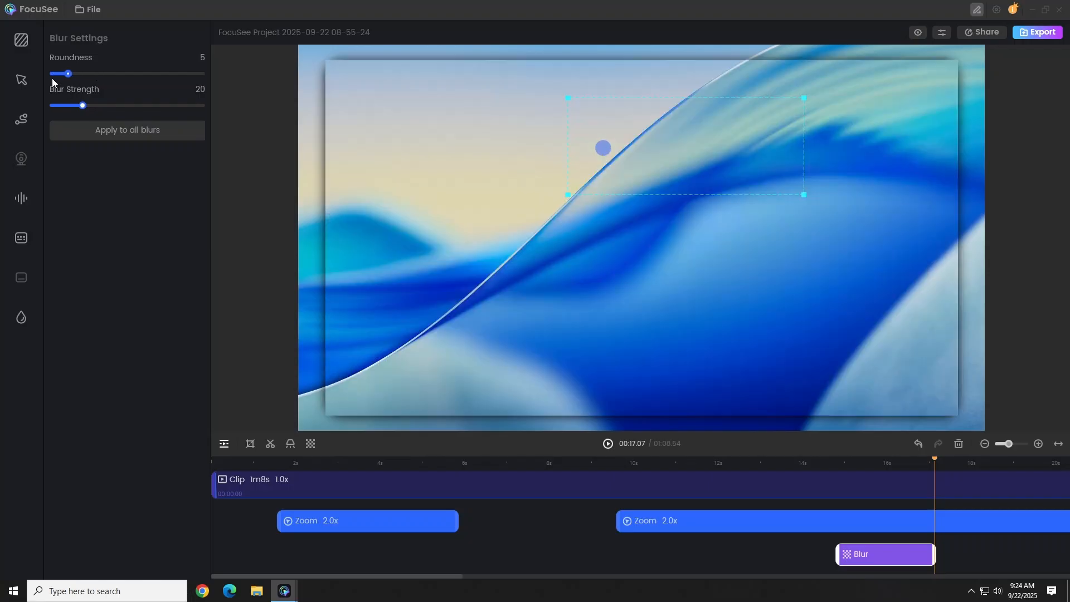
{"action": "left_click_drag", "start_coordinate": [68, 74], "coordinate": [50, 106]}
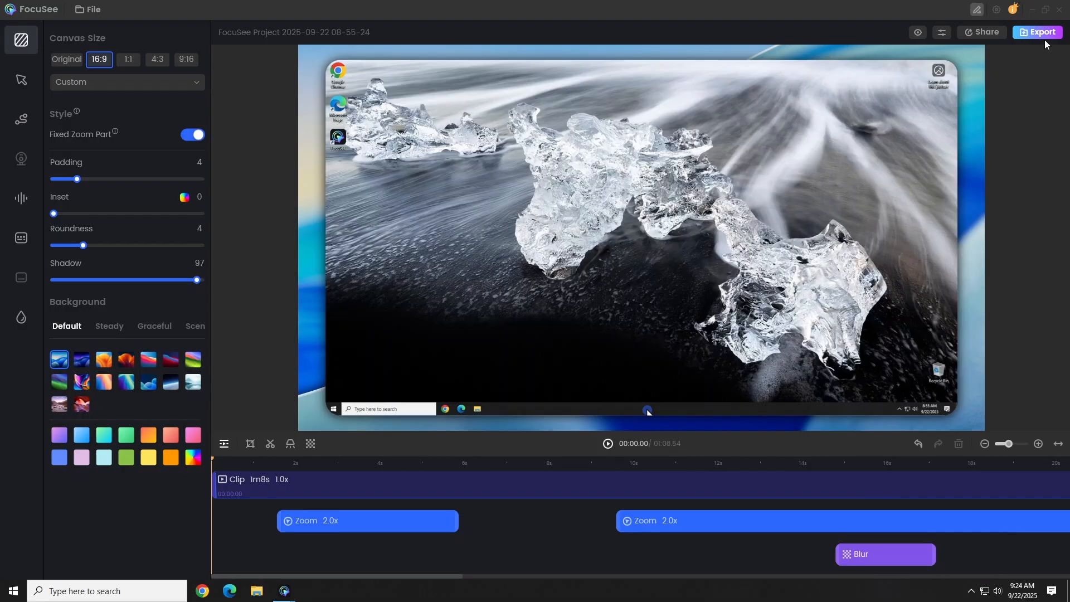
Export the video as MP4 at 720P, 30FPS and Recommended quality to C:\Video
{"action": "left_click", "coordinate": [1038, 32]}
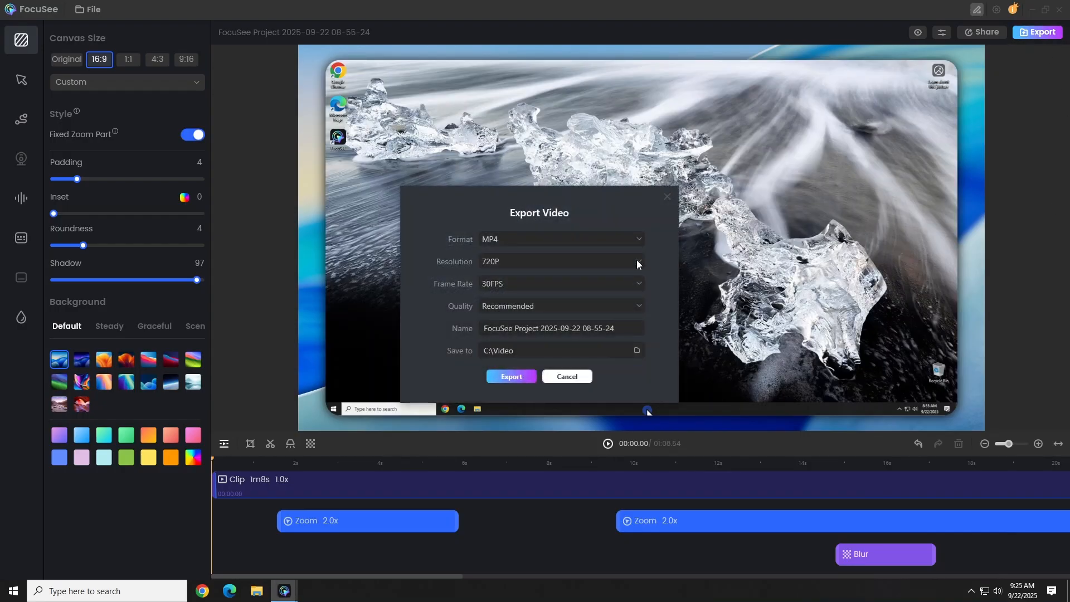
{"action": "left_click", "coordinate": [580, 262]}
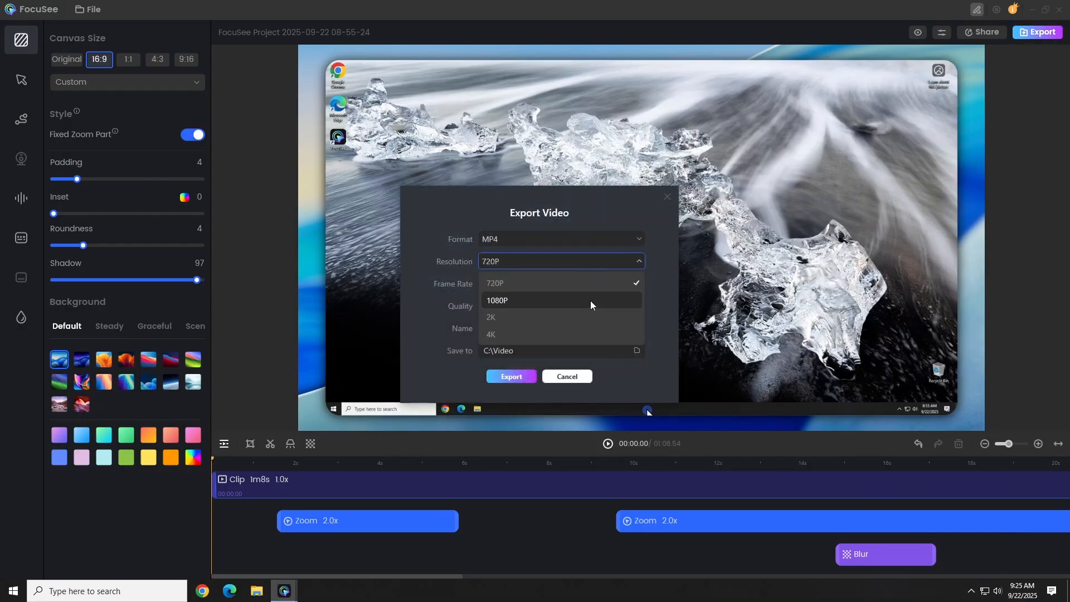
{"action": "left_click", "coordinate": [579, 218]}
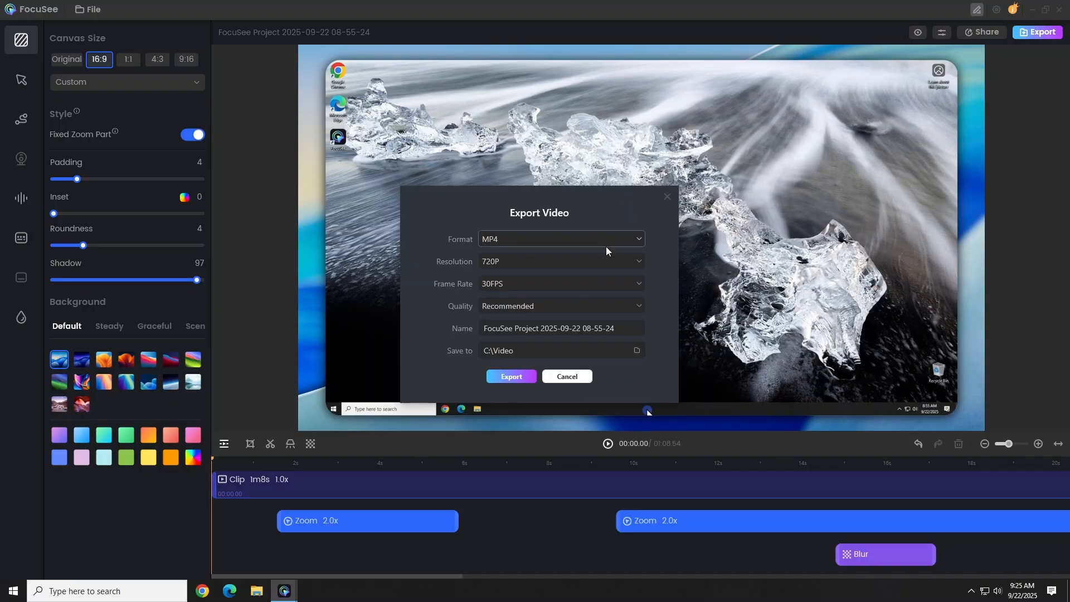
{"action": "left_click", "coordinate": [518, 378]}
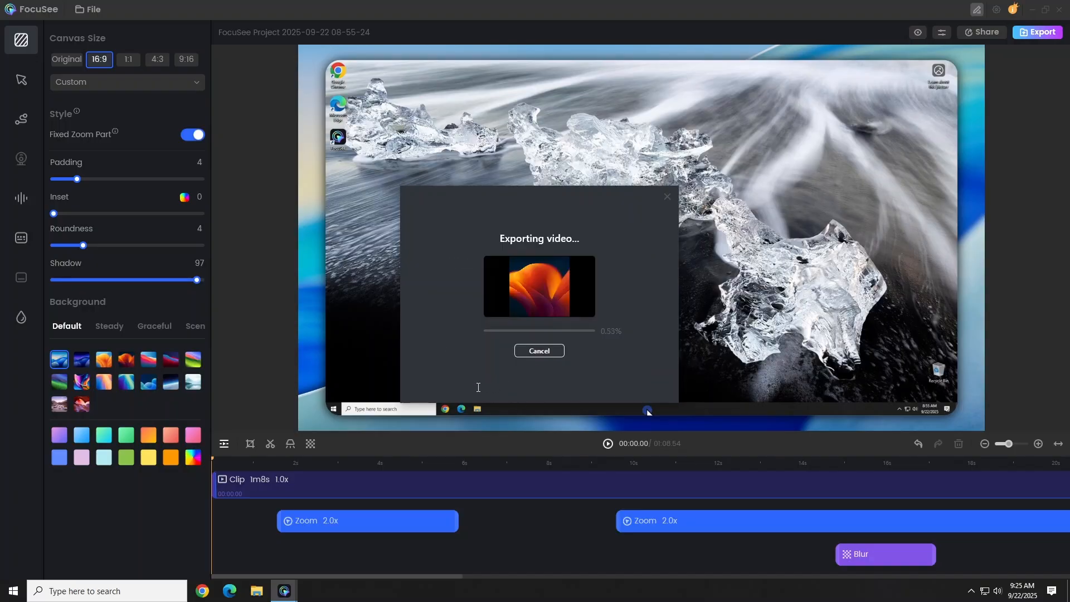